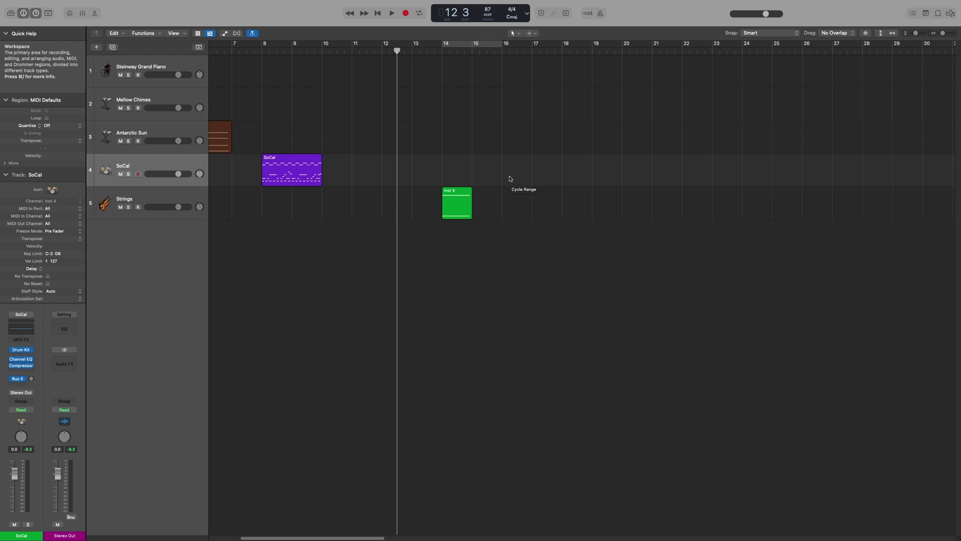
Create an empty MIDI region in the SoCal lane at bar 16 from the shortcut menu
right_click(508, 171)
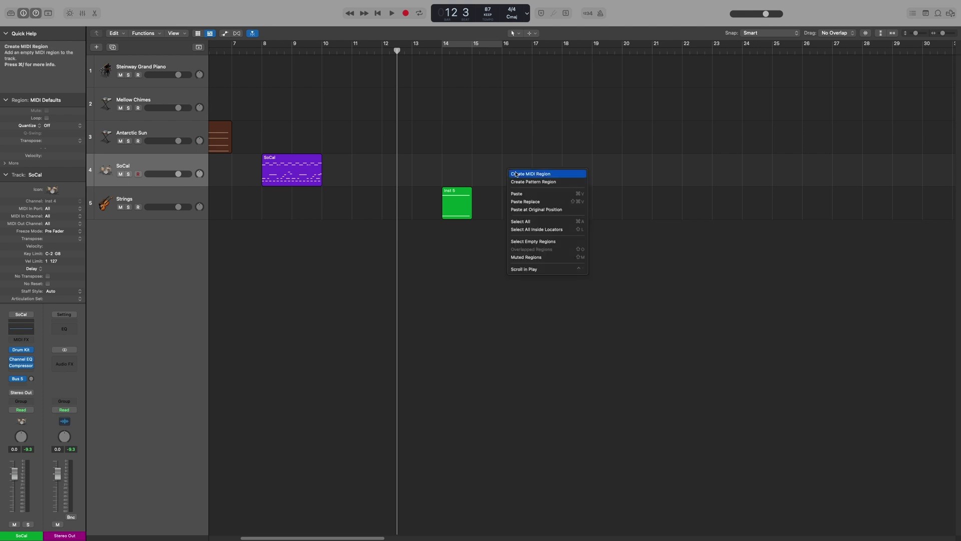
click(516, 173)
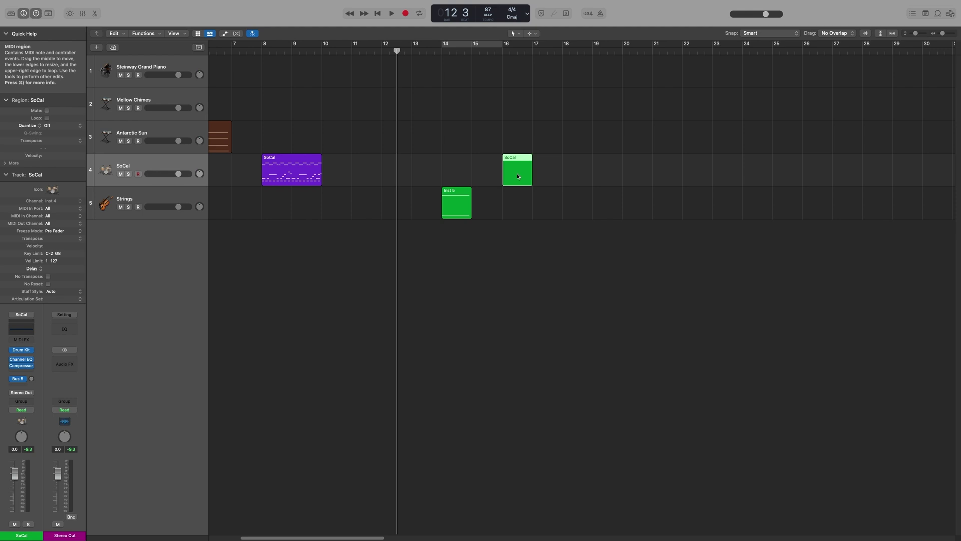
Delete the empty region, open SoCal in the Piano Roll, and enlarge it down to the Kick row
key(Delete)
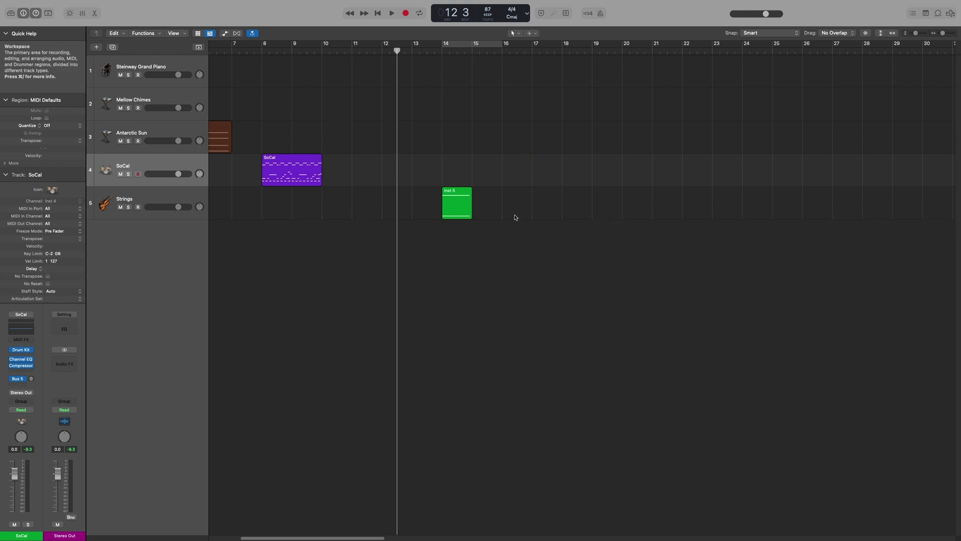
key(e)
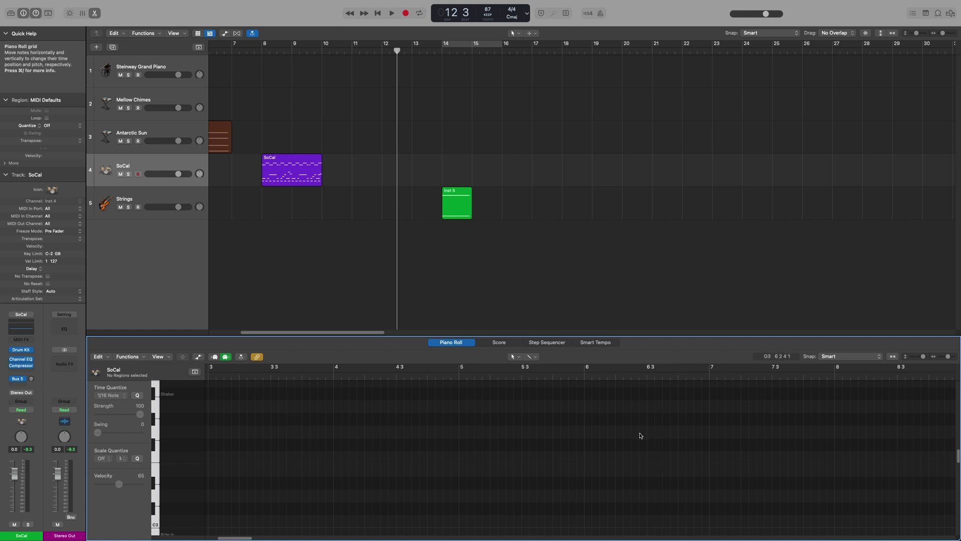
scroll(643, 437, right, 10)
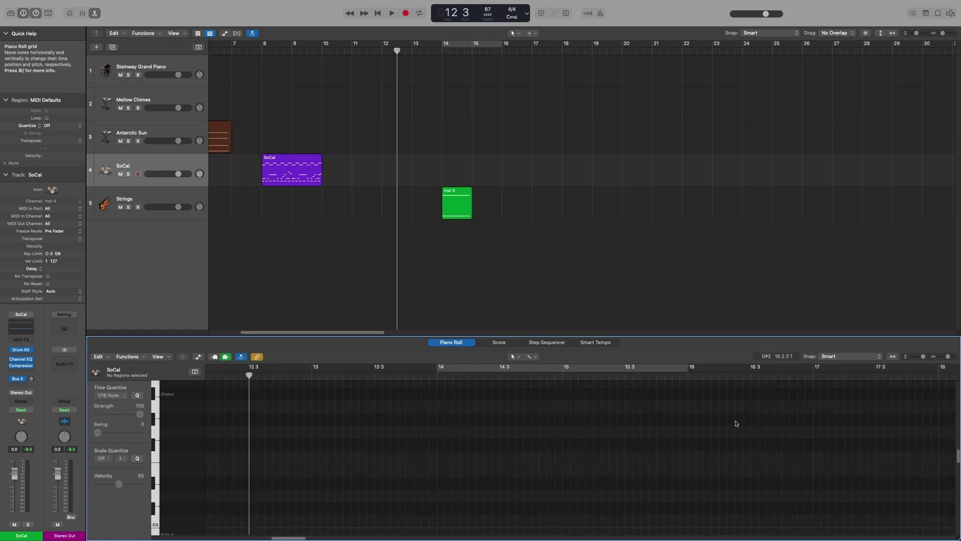
scroll(659, 436, right, 3)
scroll(582, 459, down, 5)
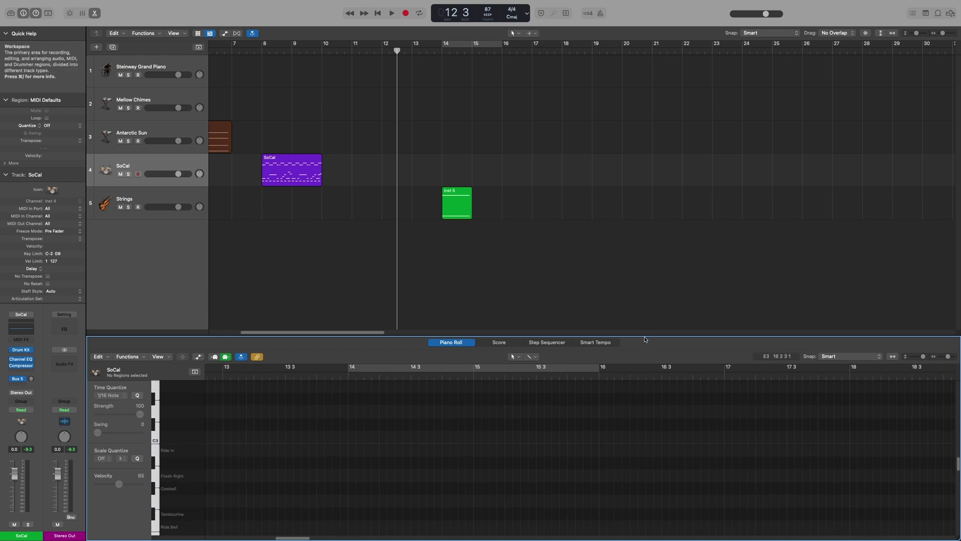
drag(646, 337, 658, 194)
scroll(590, 500, down, 10)
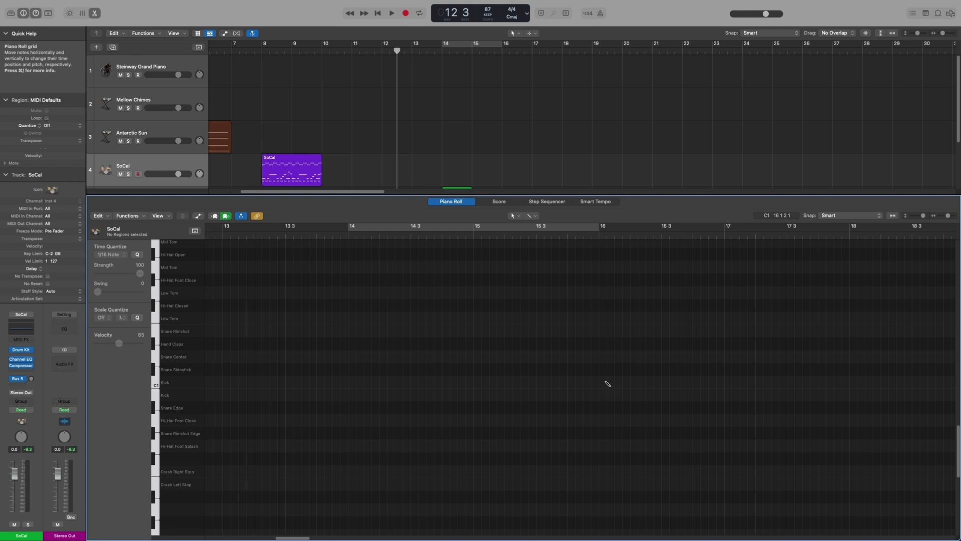
Draw two Kick notes at bar 16 and shorten the upper one to one beat
click(608, 384)
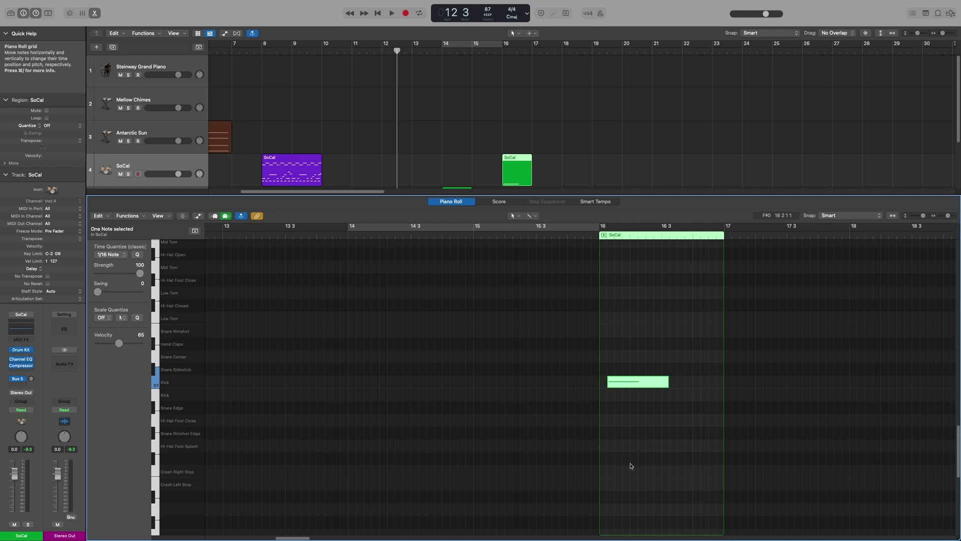
right_click(649, 401)
click(664, 404)
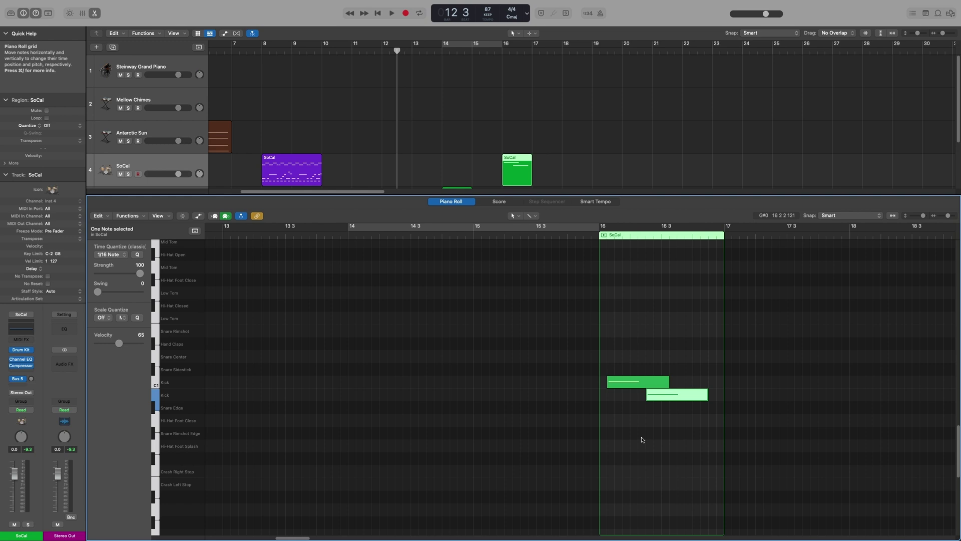
drag(667, 384, 629, 389)
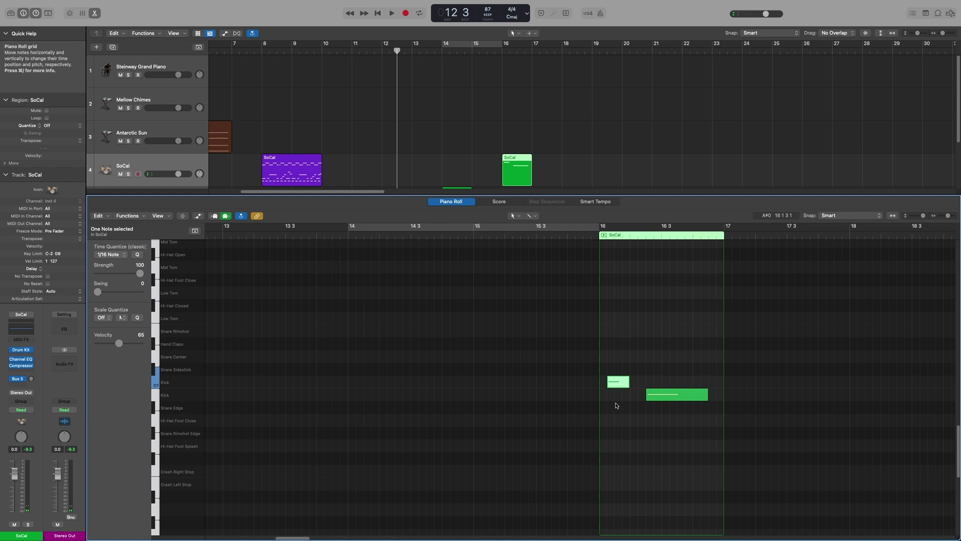
Add Snare Center and Snare Rimshot notes and shorten the Kick note at bar 16
super+click(634, 356)
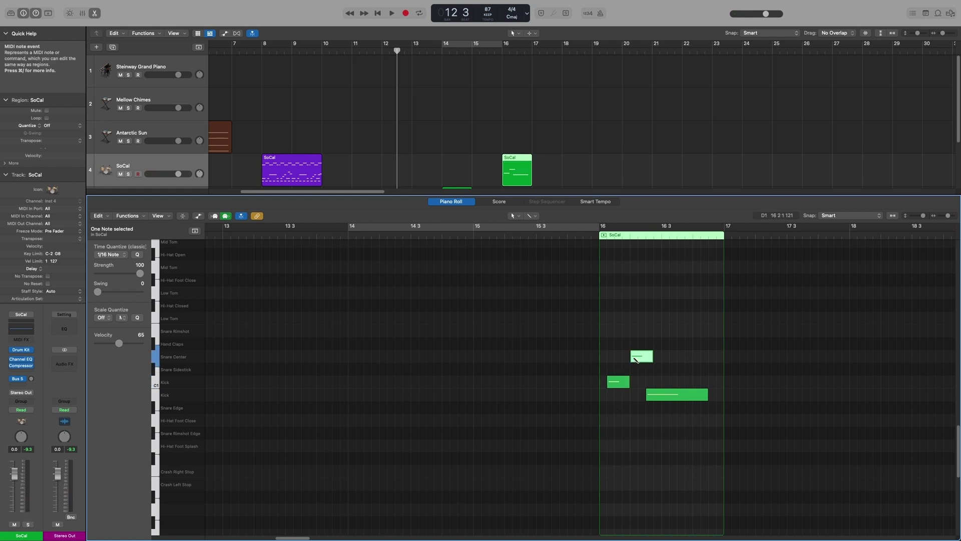
super+click(682, 331)
super+click(686, 356)
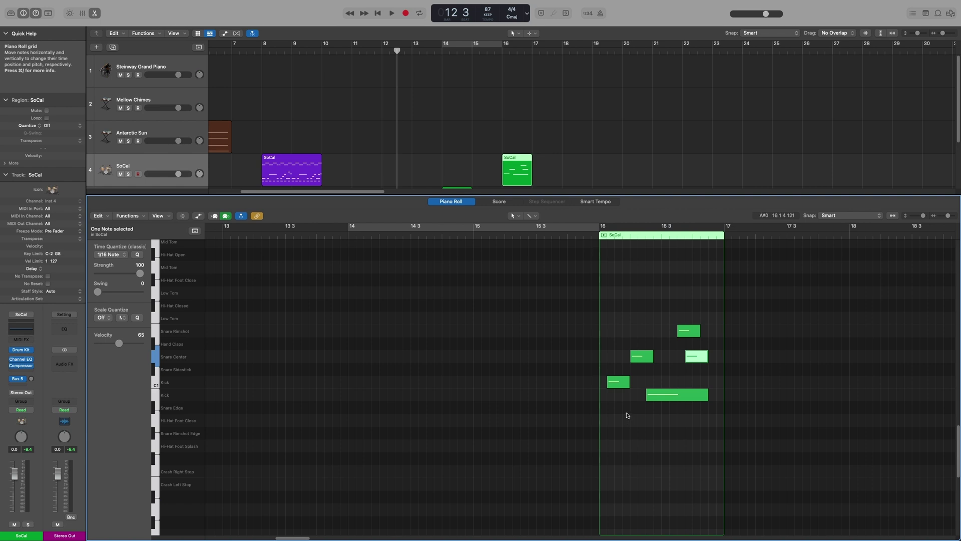
drag(629, 385, 613, 394)
Add a Low Tom note, two Hi-Hat Closed notes and a Snare Rimshot note
click(618, 318)
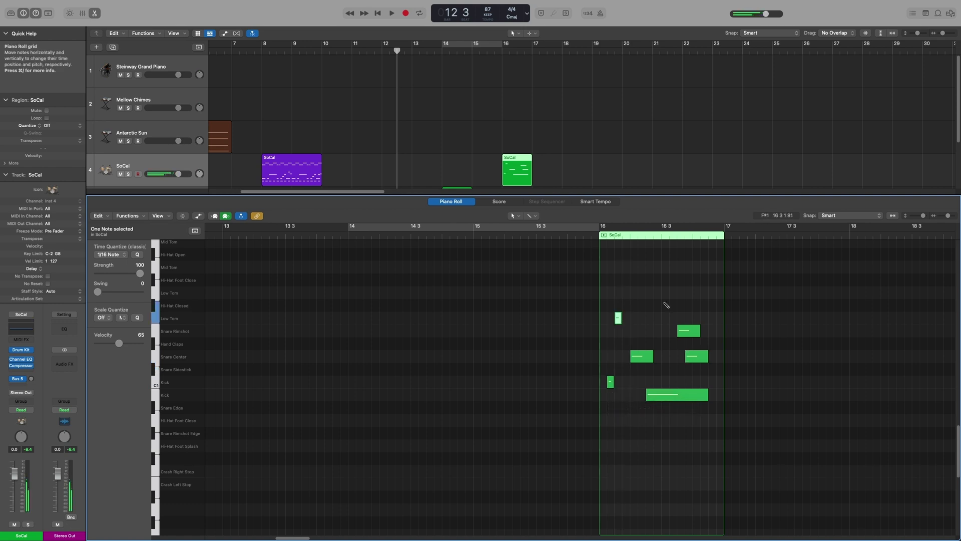
click(665, 305)
click(696, 305)
click(657, 331)
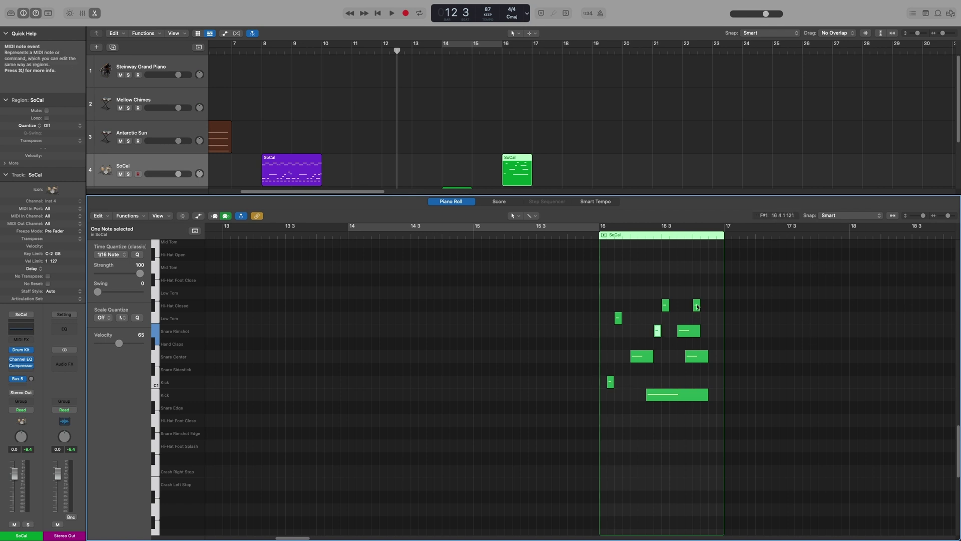
mouse_move(697, 308)
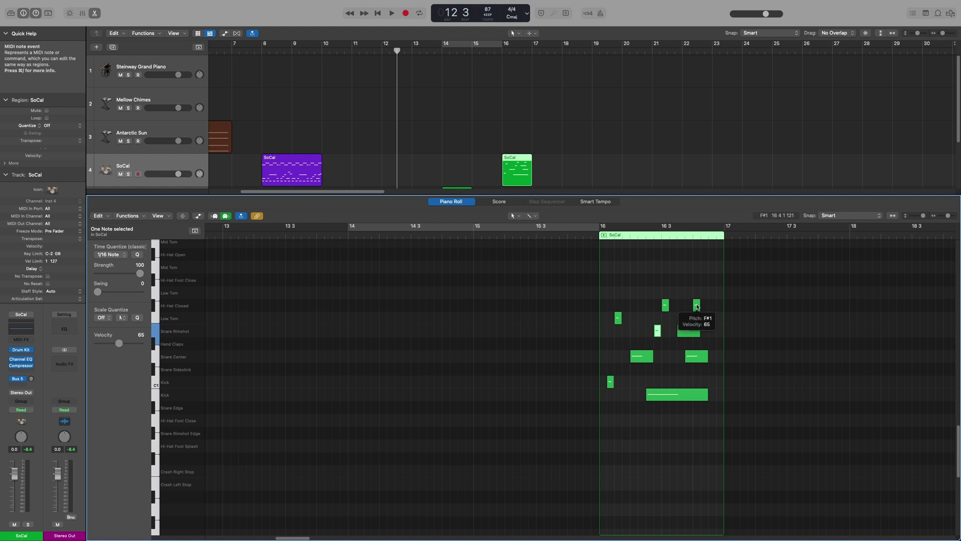
right_click(698, 307)
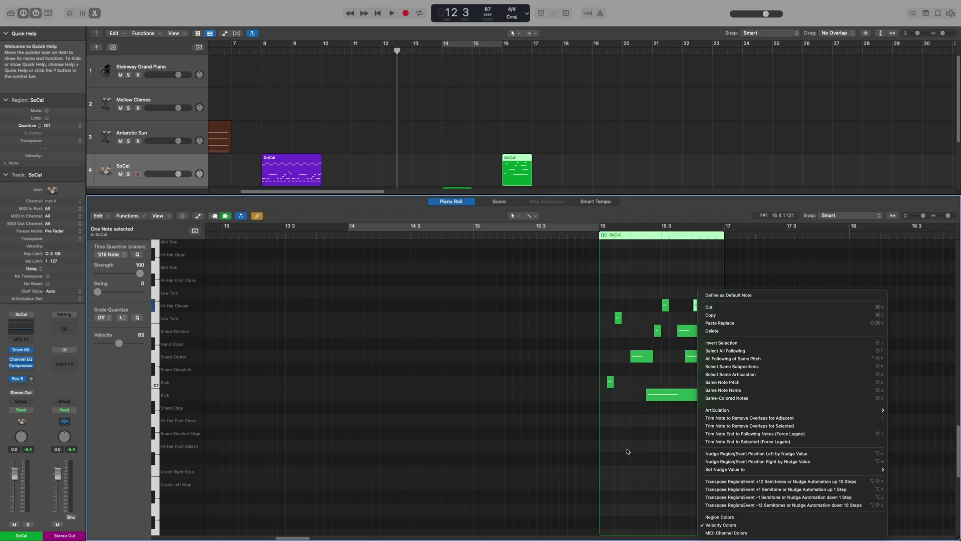
Extend the SoCal region to bar 18 and brush a Snare Rimshot Edge run from bar 16
click(629, 451)
drag(724, 455, 847, 462)
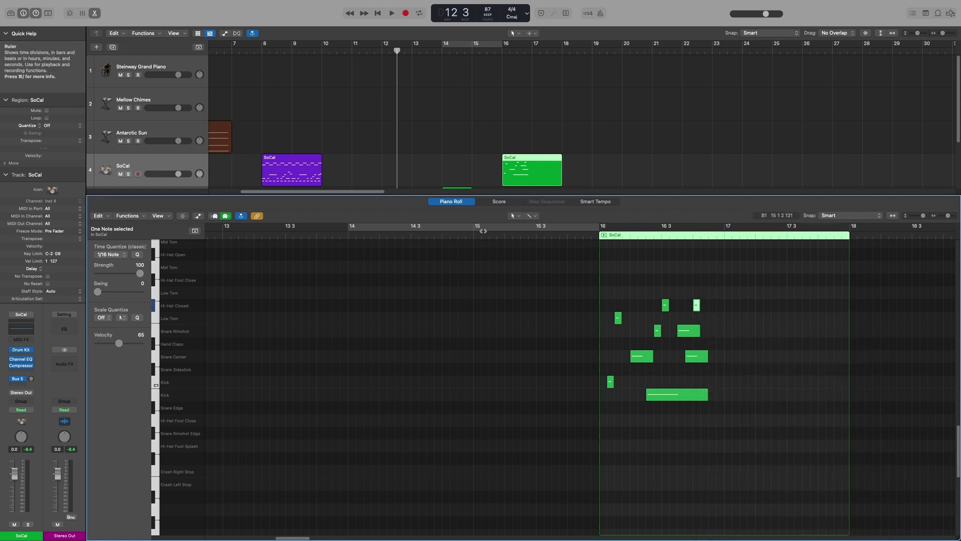
scroll(502, 190, down, 2)
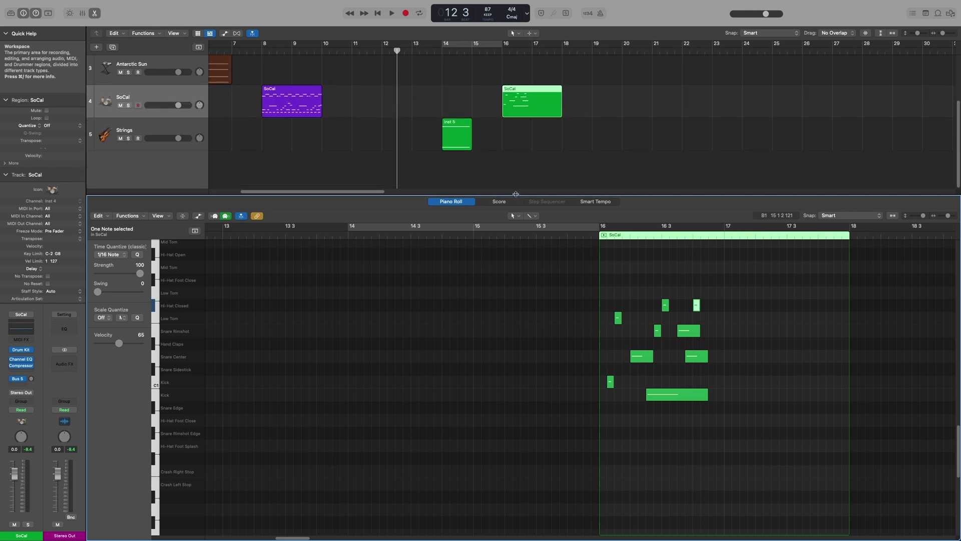
drag(502, 196, 502, 162)
scroll(575, 443, right, 3)
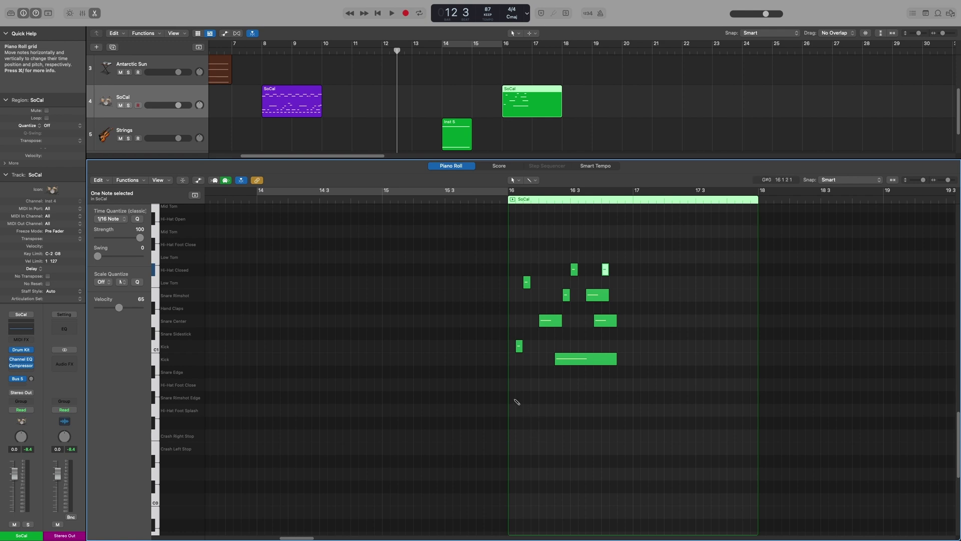
drag(513, 398, 711, 398)
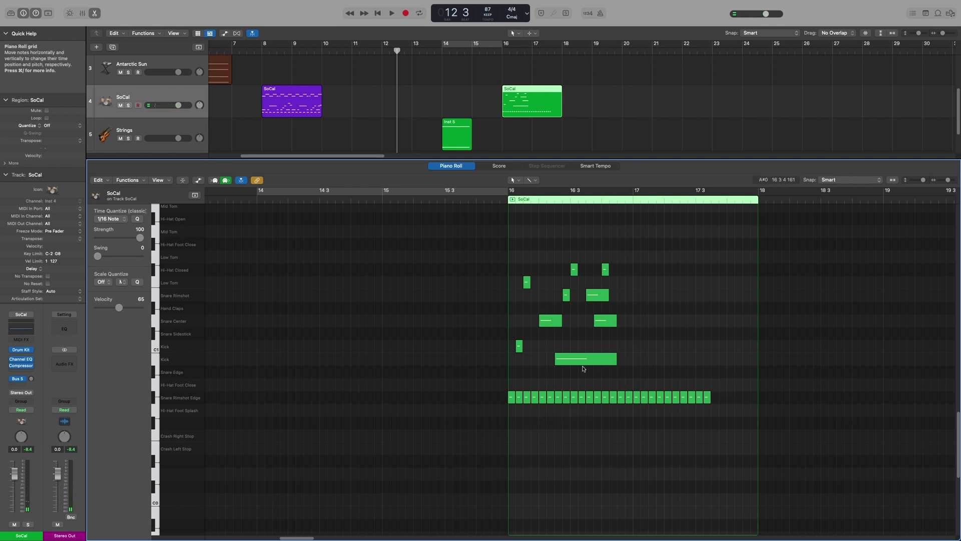
Set Time Quantize to 1/8 Note and brush a row of eighth notes across Mid Tom
drag(150, 379, 223, 379)
click(143, 221)
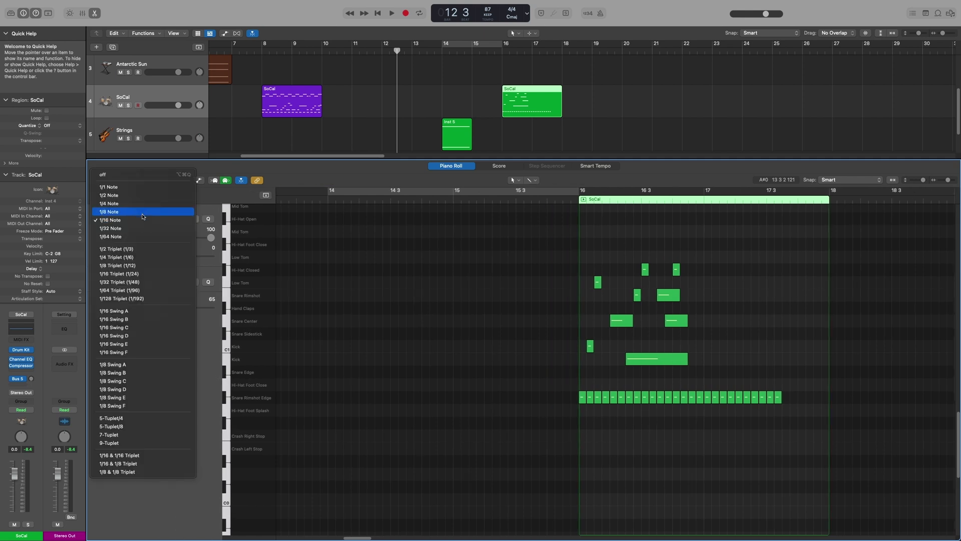
click(142, 212)
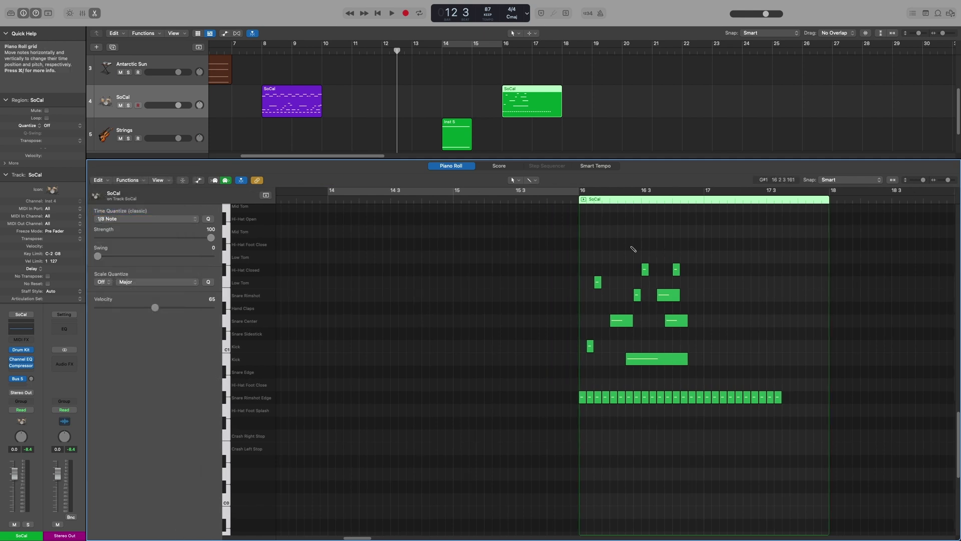
drag(598, 232, 806, 235)
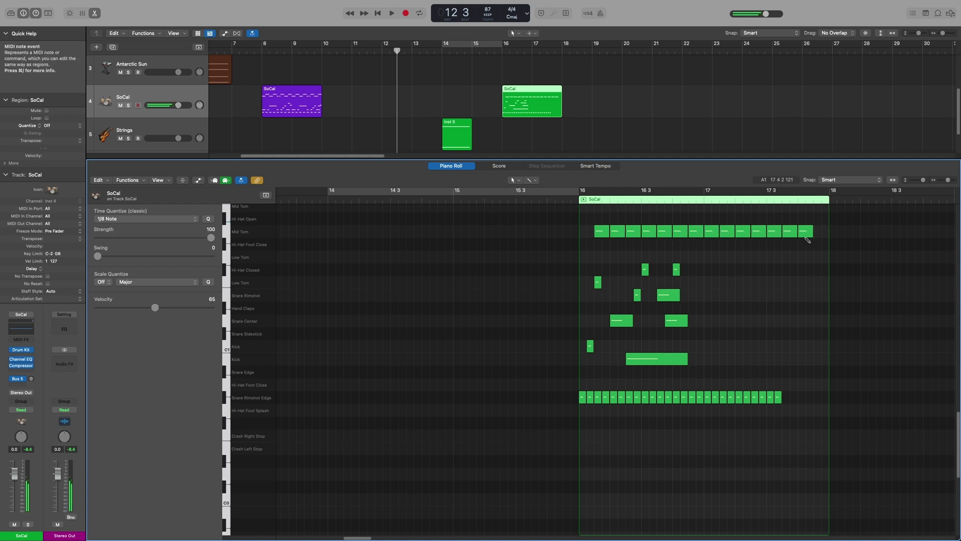
Adjust the long Kick note's start and end to trim its length
click(687, 359)
mouse_move(686, 359)
mouse_down()
mouse_move(665, 360)
mouse_move(724, 360)
mouse_move(687, 359)
mouse_up()
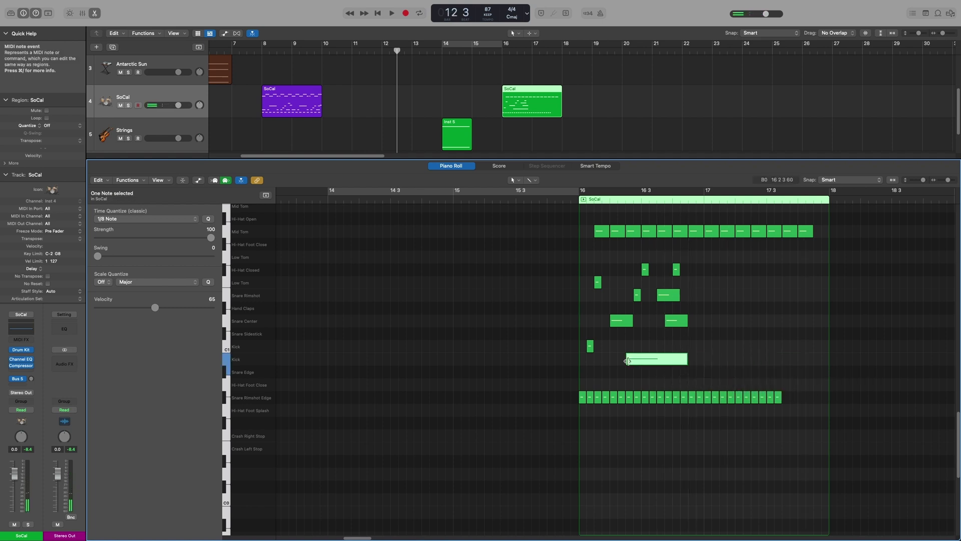
mouse_move(628, 362)
mouse_down()
mouse_move(584, 366)
mouse_move(631, 371)
mouse_up()
drag(685, 361, 663, 371)
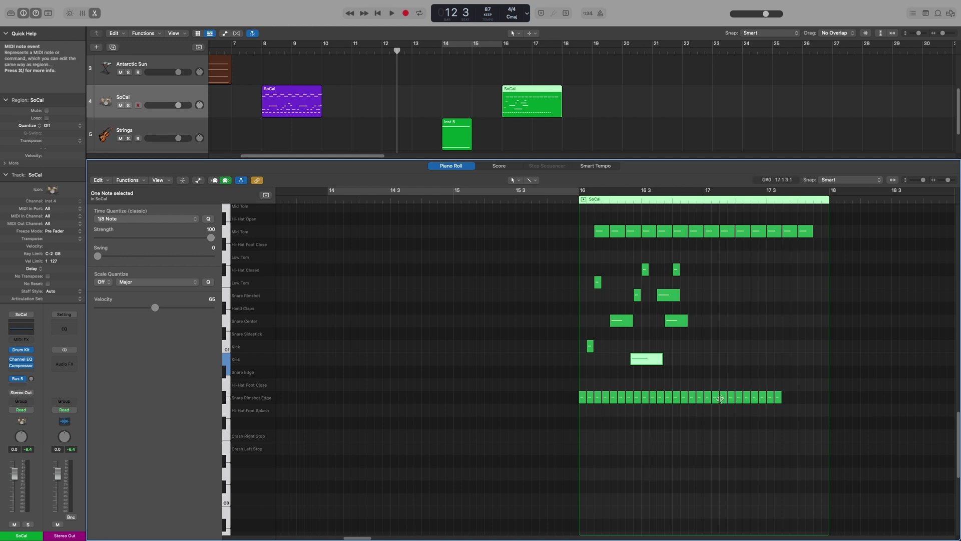
Draw a Hand Claps note at bar 17 and shorten it to a thin sliver
click(710, 309)
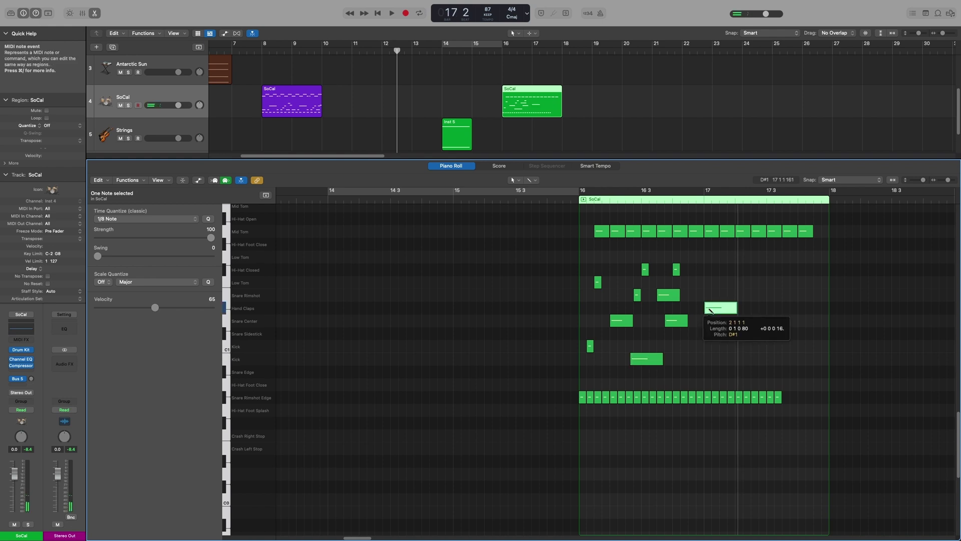
drag(710, 311, 694, 334)
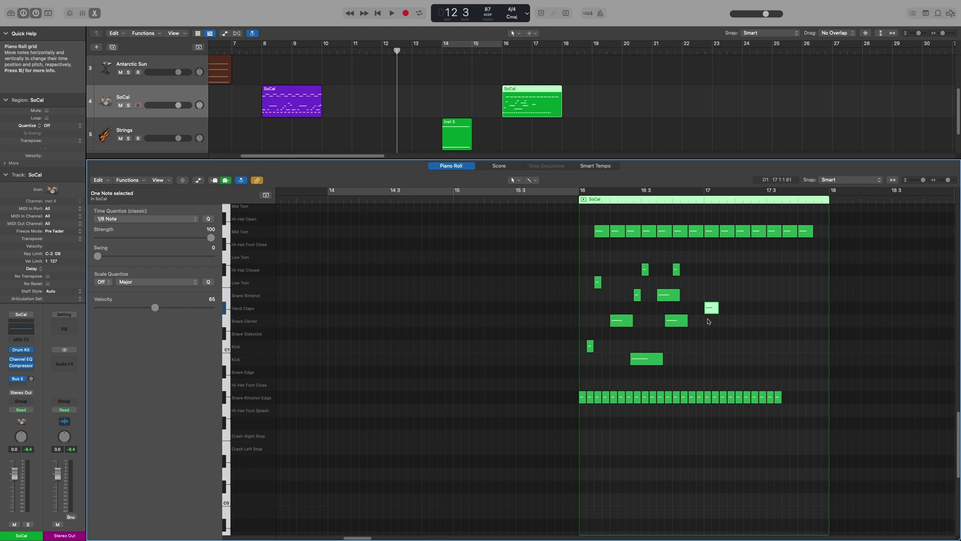
click(712, 318)
drag(713, 318, 682, 341)
key(t)
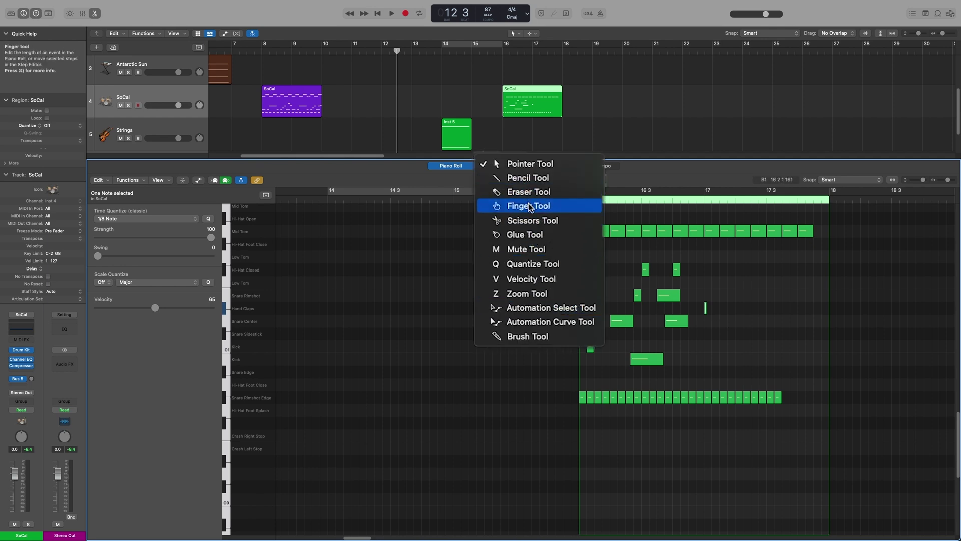
click(529, 205)
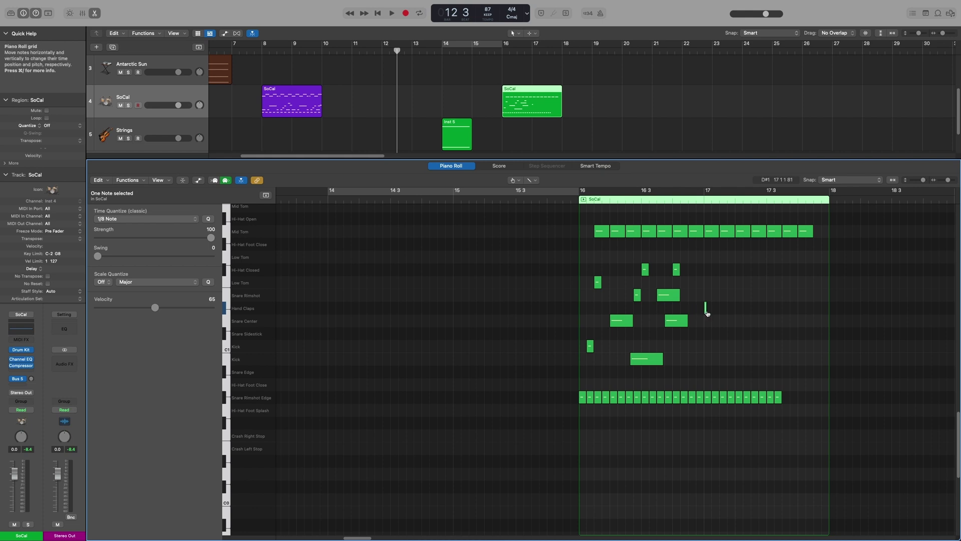
click(515, 180)
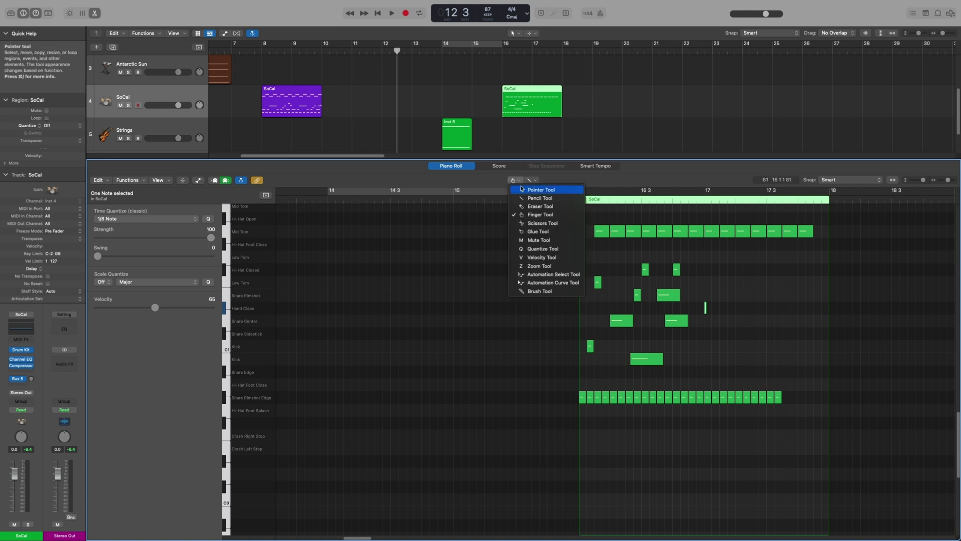
click(531, 189)
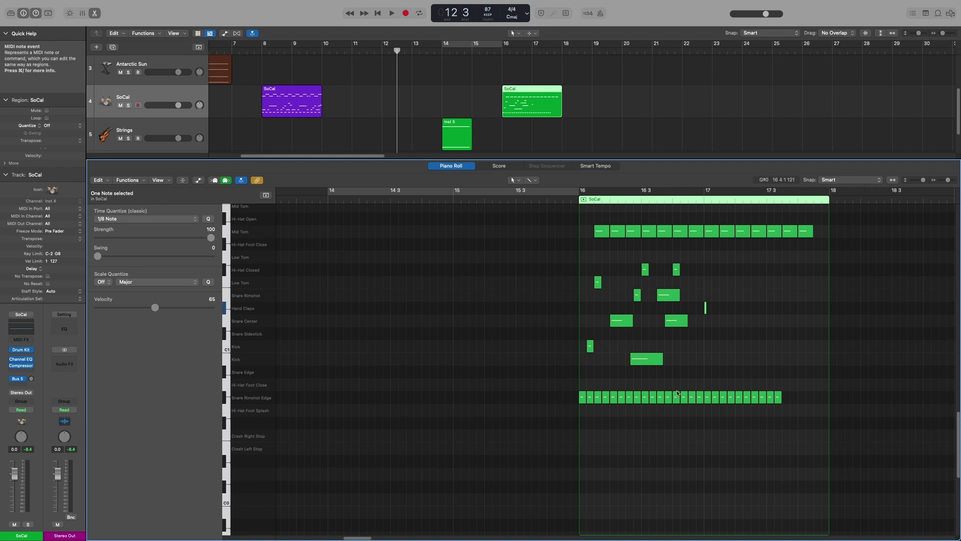
click(636, 363)
drag(635, 362, 615, 363)
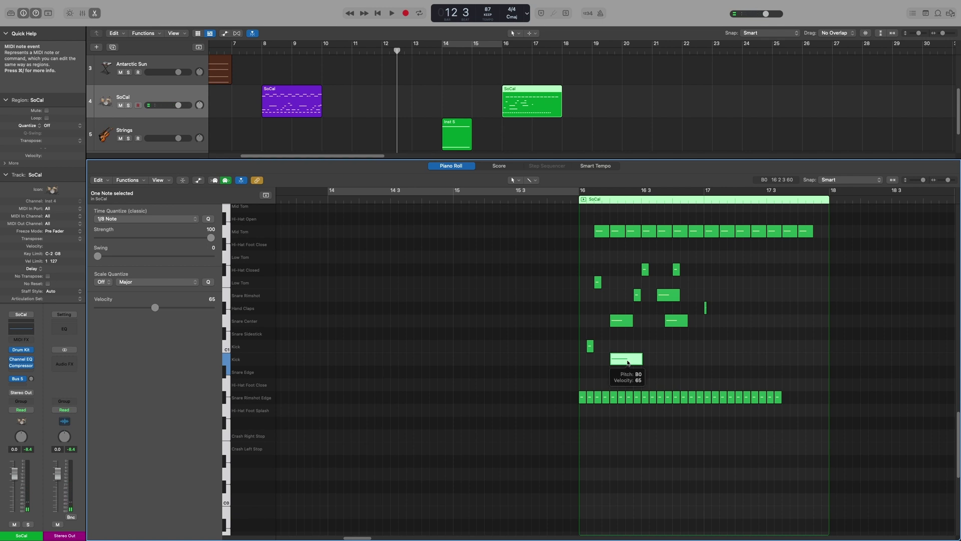
drag(628, 362, 754, 362)
click(628, 362)
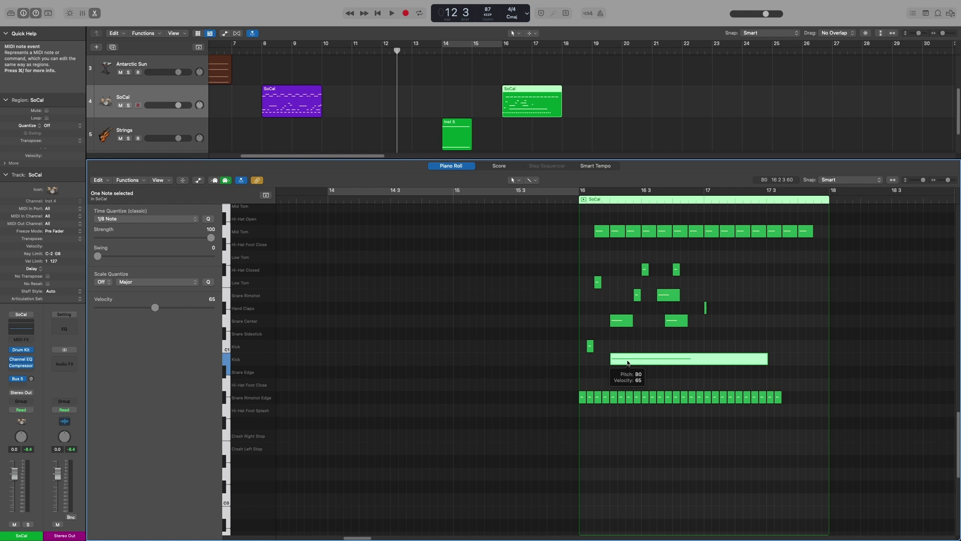
key(super+z)
click(629, 362)
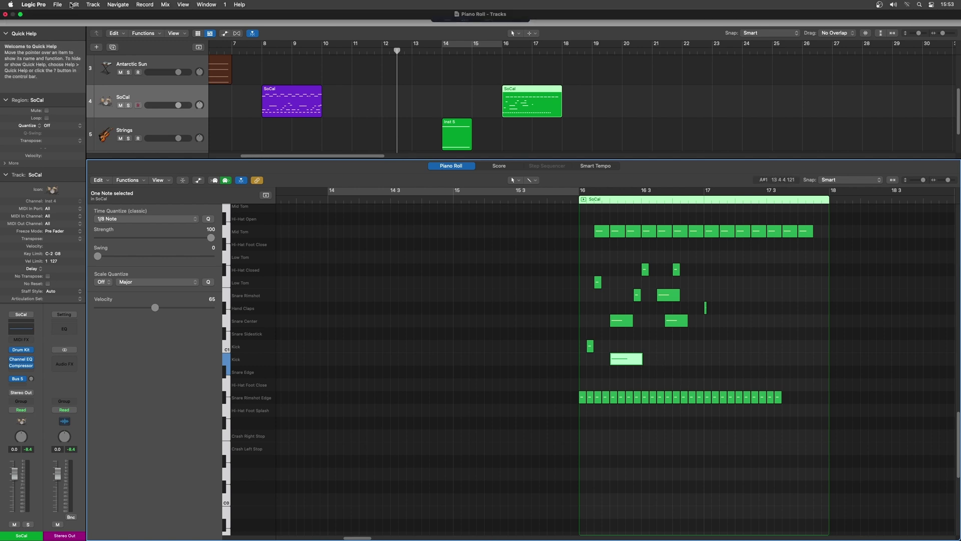
Set the nudge value to Division via Edit > Move, then bring up the LCD display-mode choices
click(73, 4)
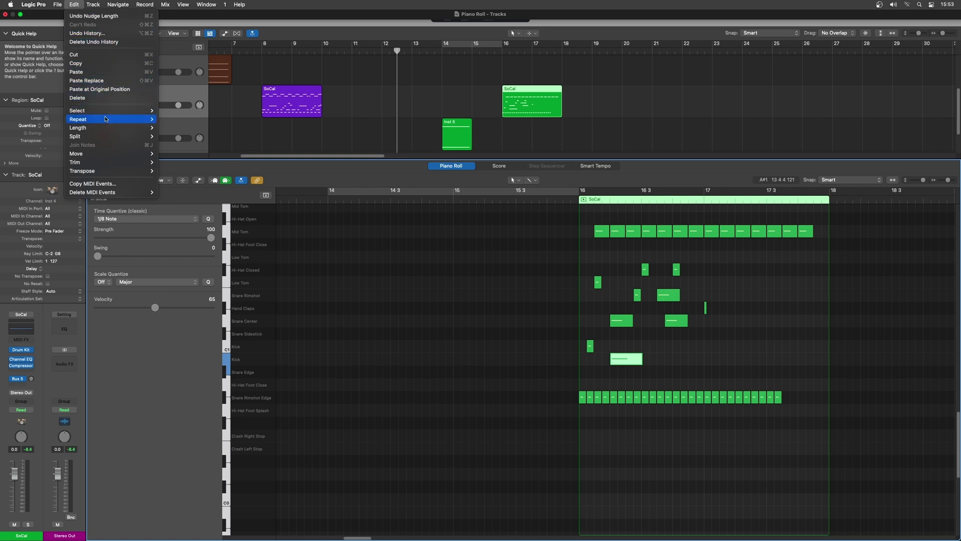
mouse_move(102, 153)
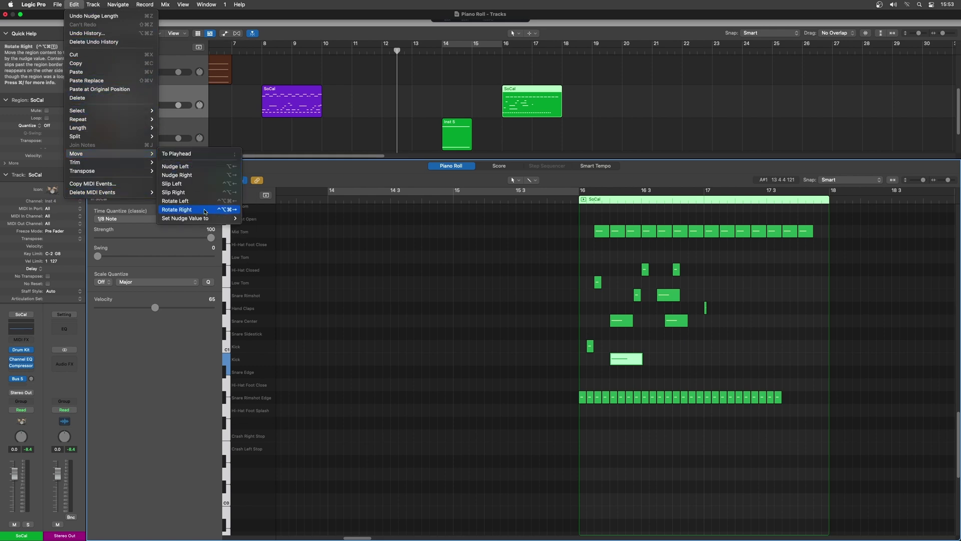
mouse_move(205, 220)
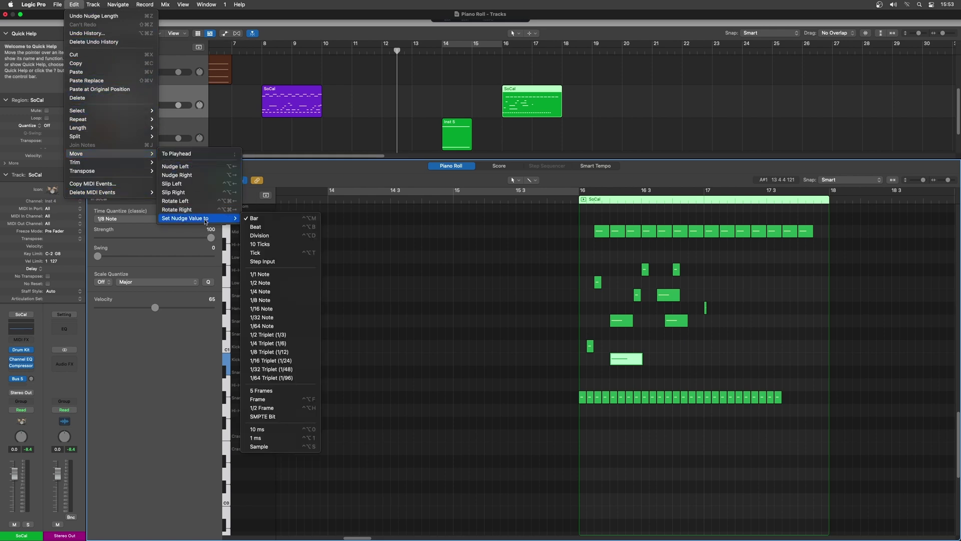
click(275, 236)
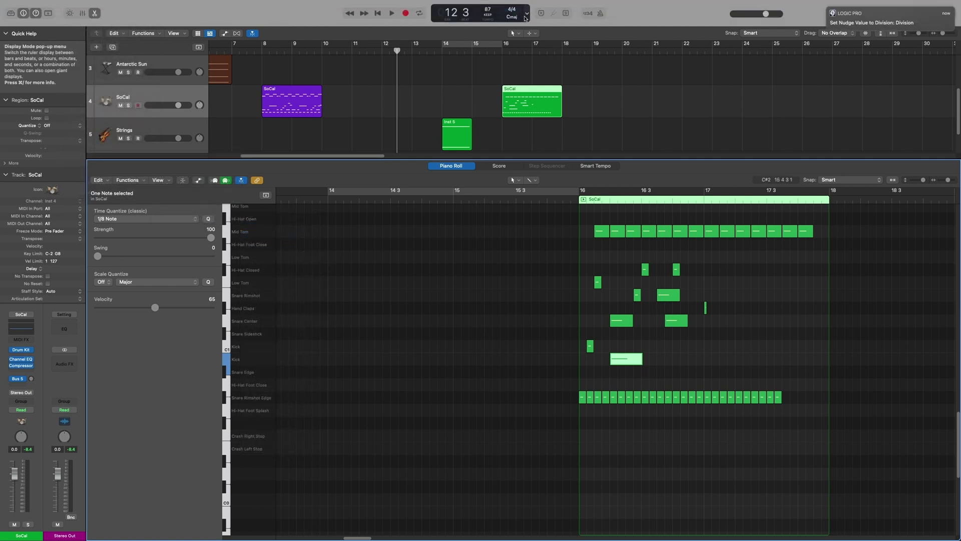
click(526, 19)
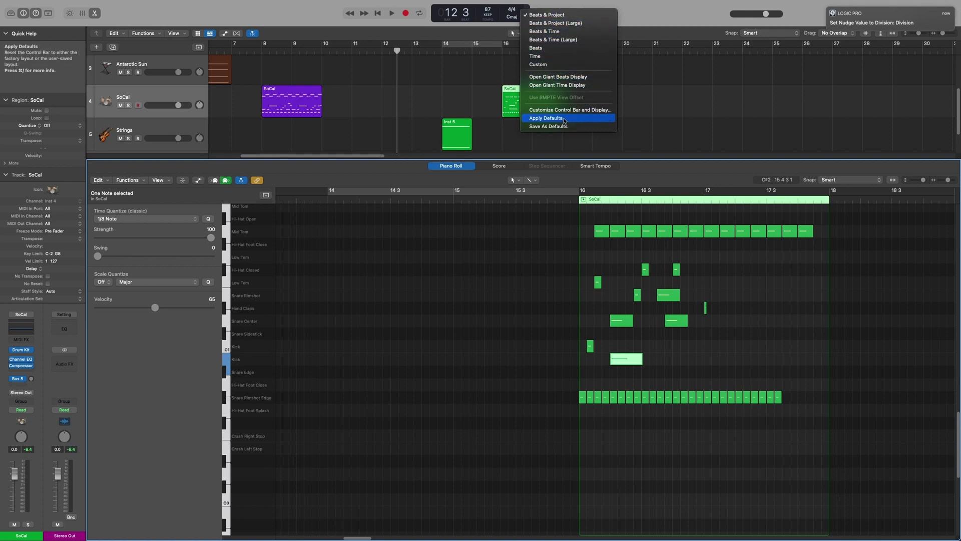
Switch the LCD to Custom and make the Kick note slightly longer with nudge-length shortcuts
click(559, 65)
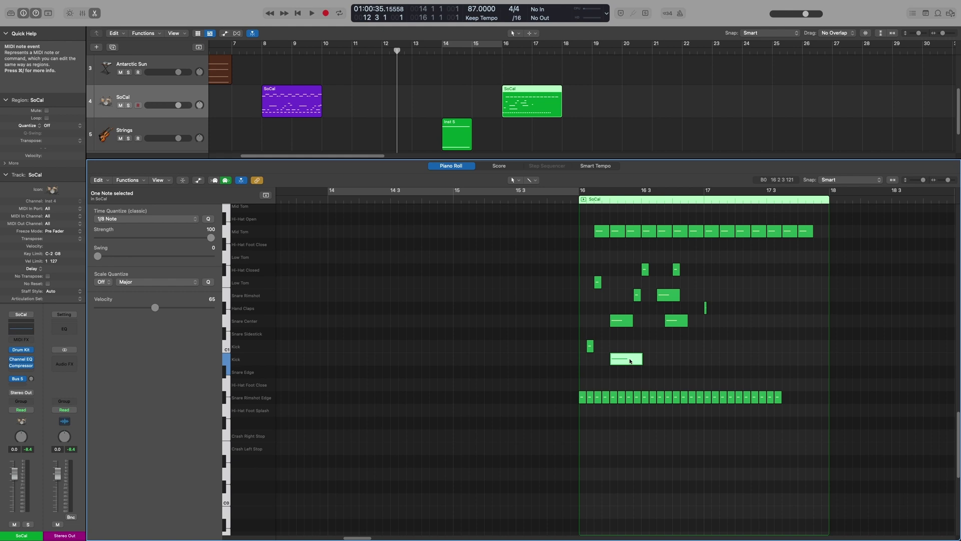
click(630, 360)
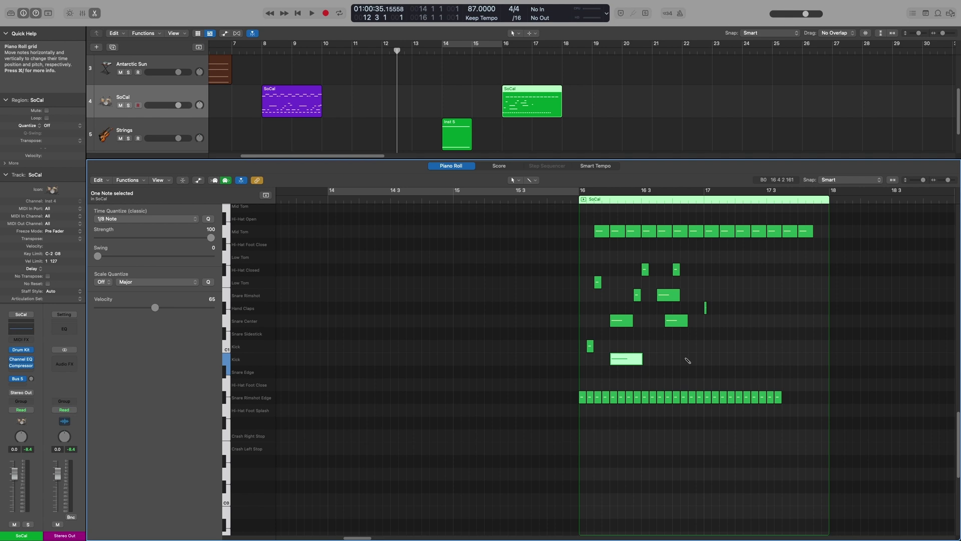
click(627, 361)
key(alt+shift+Right)
key(alt+shift+Right)
key(alt+shift+Right)
key(alt+shift+Right)
key(alt+shift+Right)
key(alt+shift+Right)
key(alt+shift+Right)
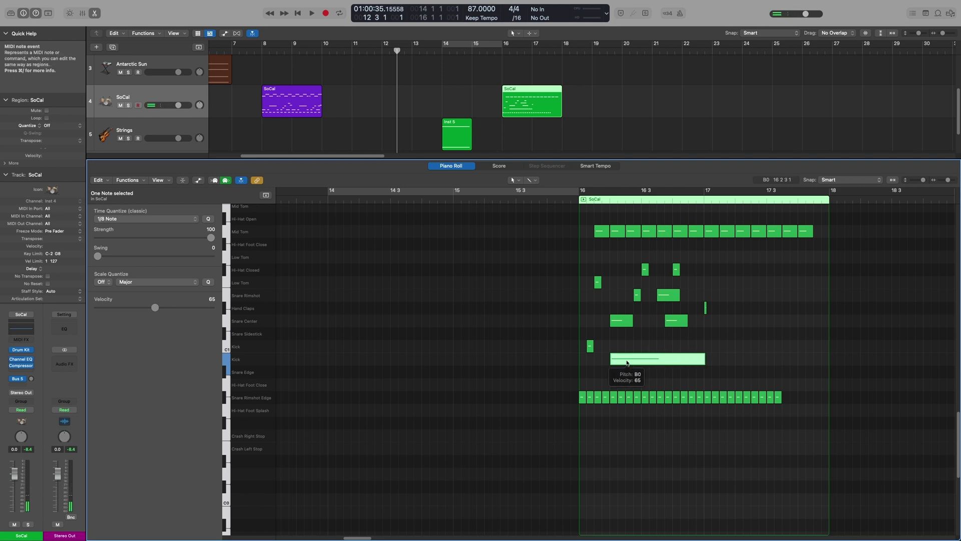
key(alt+shift+Left)
key(alt+shift+Left)
key(alt+shift+Left)
key(alt+shift+Left)
key(alt+shift+Left)
key(alt+shift+Left)
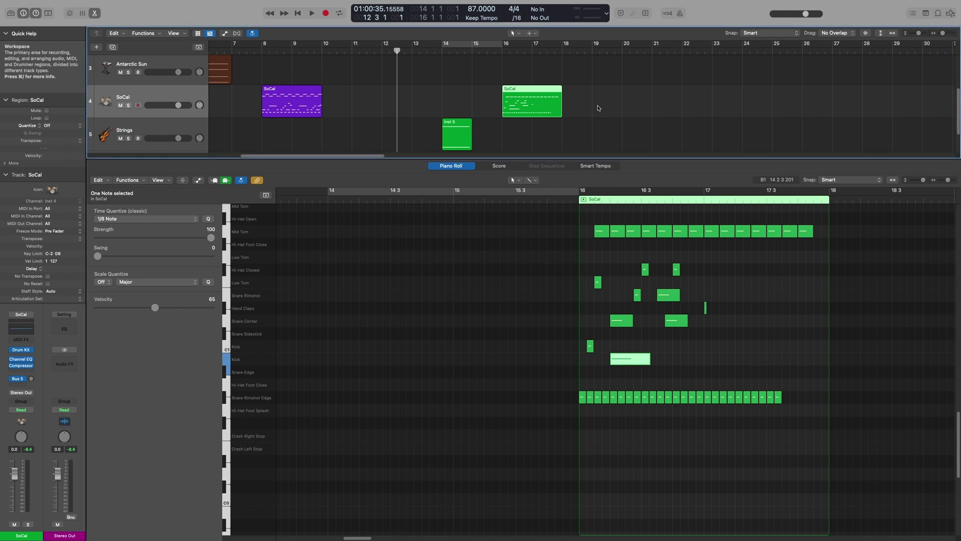
Nudge the SoCal region's end twice so it ends at bar 19
key(alt+shift+Right)
key(alt+shift+Right)
key(alt+shift+Right)
key(alt+shift+Right)
key(alt+shift+Right)
key(alt+shift+Right)
key(alt+shift+Right)
key(alt+shift+Right)
key(alt+shift+Right)
key(alt+shift+Right)
key(alt+shift+Right)
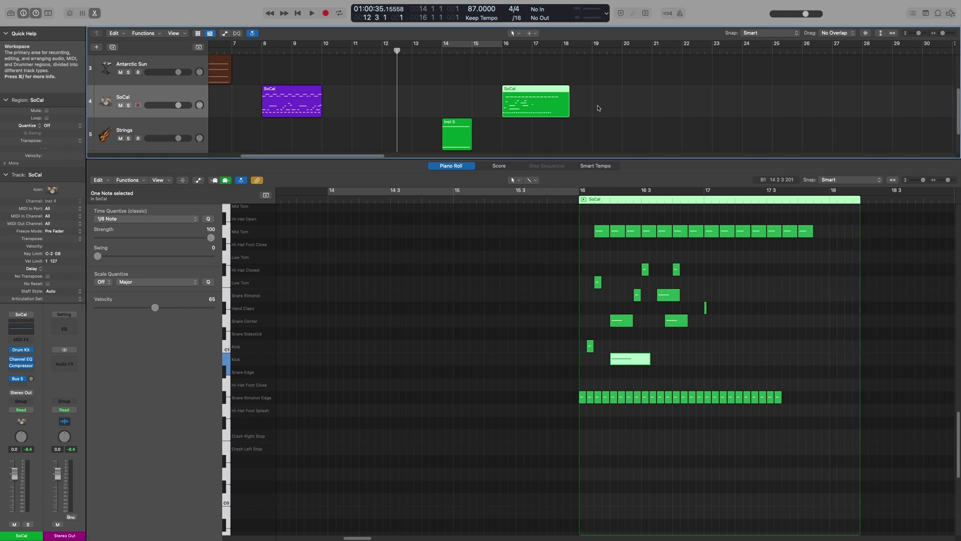
key(alt+shift+Right)
key(alt+shift+Right)
key(alt+shift+Right)
key(alt+shift+Right)
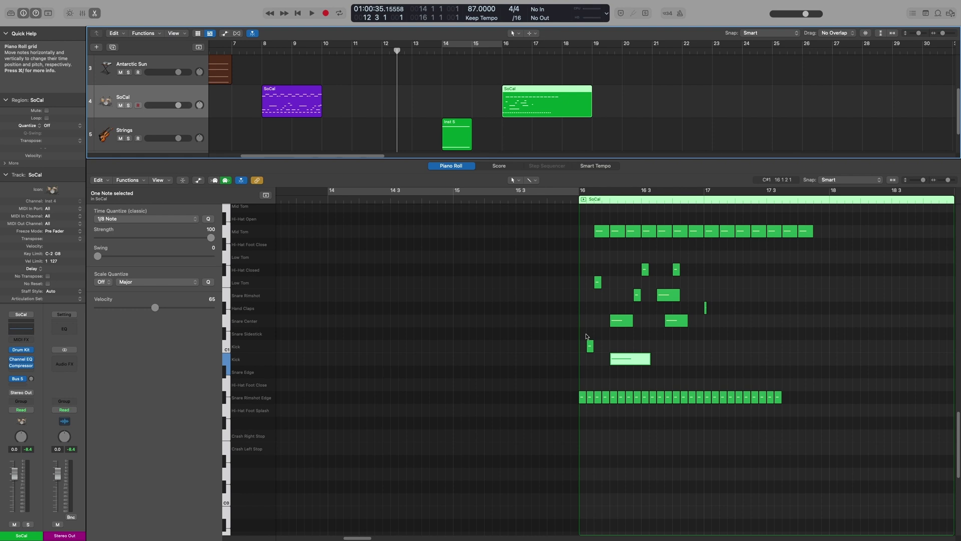
Nudge the Kick note up into the upper Kick row, starting around 16 2 3
click(642, 359)
key(alt+Up)
key(alt+Up)
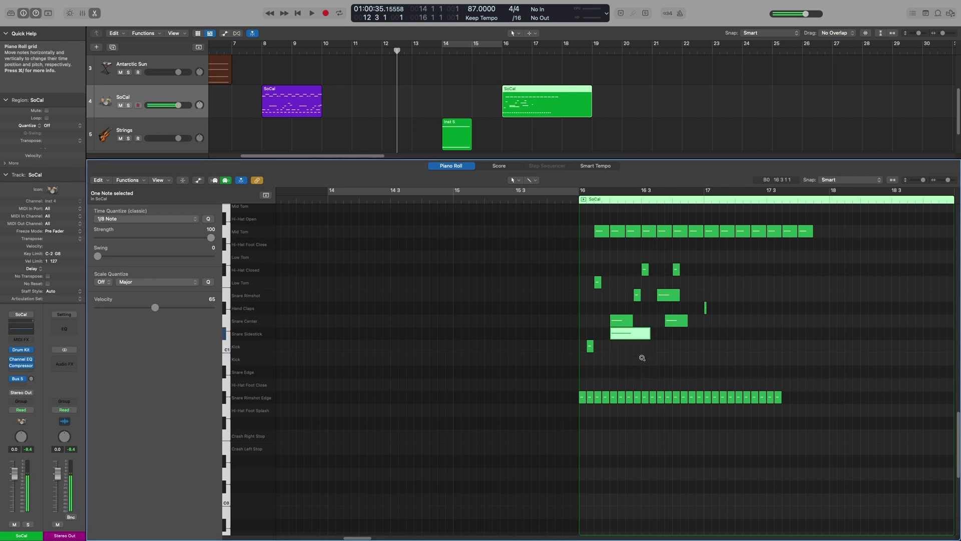
key(alt+Down)
key(alt+Down)
key(alt+Right)
key(alt+Right)
key(alt+Right)
key(alt+Right)
key(alt+Up)
key(alt+Up)
key(alt+Left)
key(alt+Left)
key(alt+Left)
key(alt+Left)
key(alt+Down)
key(alt+Down)
key(alt+Down)
key(alt+Right)
key(alt+Right)
key(alt+Right)
key(alt+Right)
key(alt+Up)
key(alt+Up)
key(alt+Left)
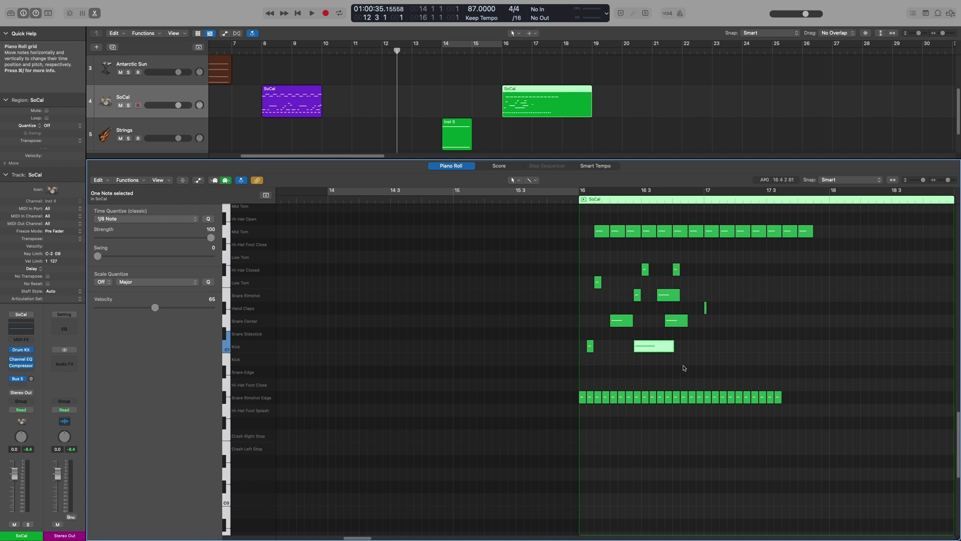
Show the Antarctic Sun region's notes in the Piano Roll
click(270, 100)
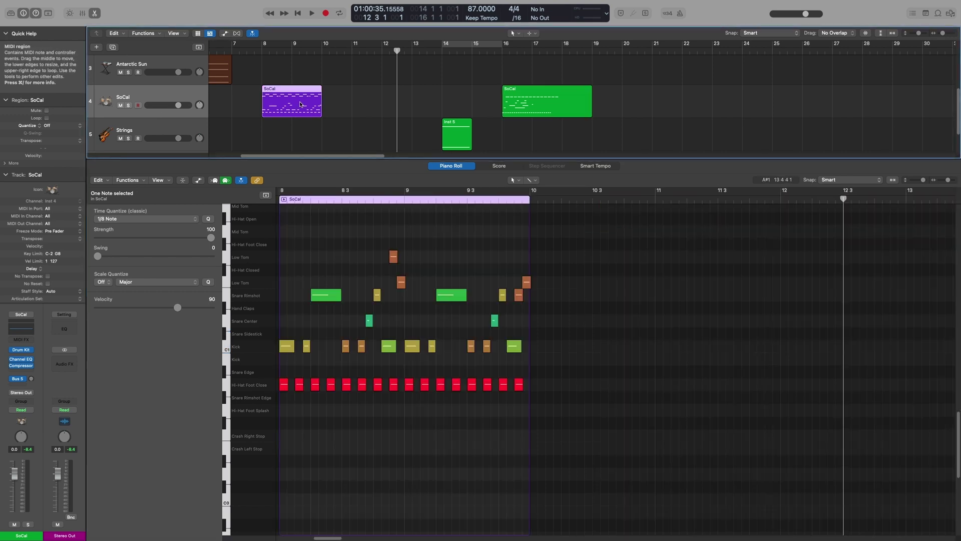
scroll(267, 134, up, 2)
scroll(267, 134, left, 3)
click(272, 105)
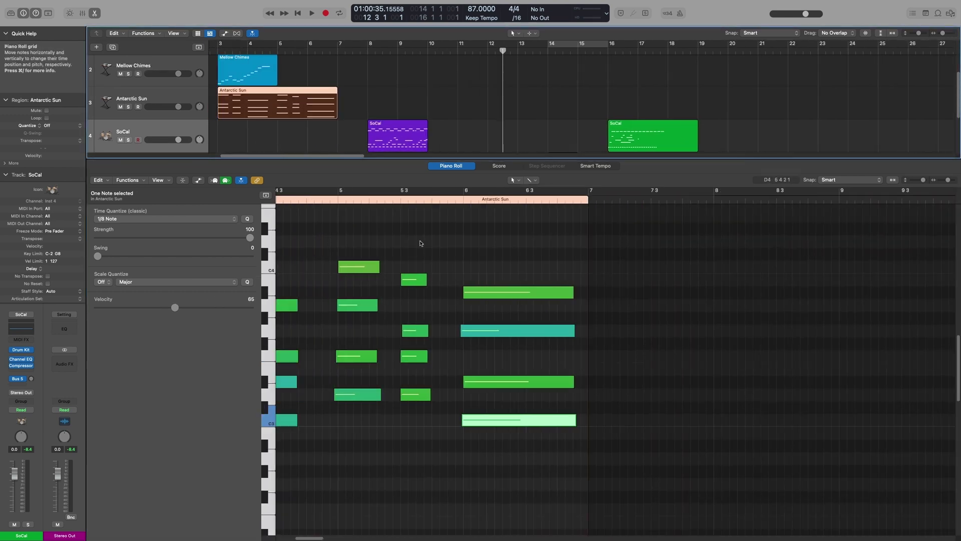
scroll(420, 243, left, 2)
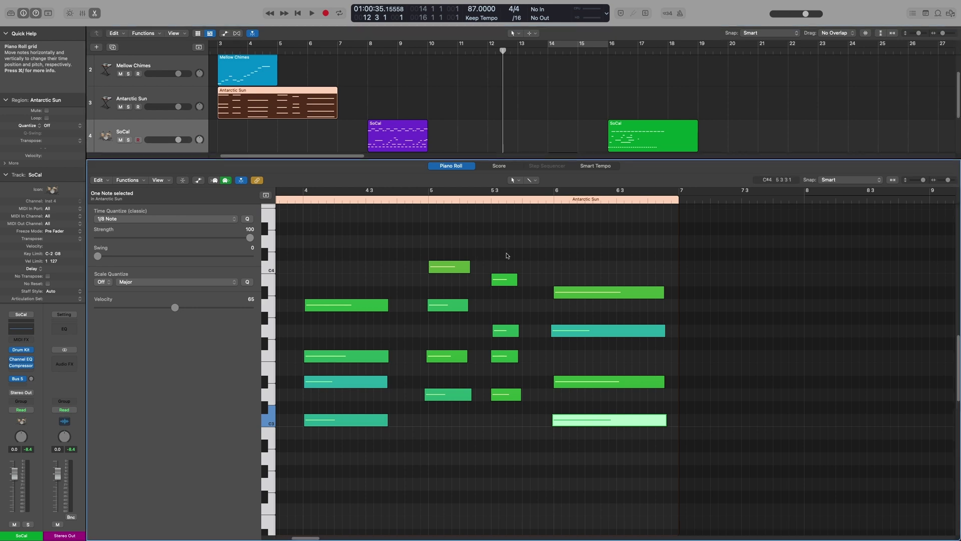
Select the four-note chord at bar 5 3 and trim its notes to equal lengths
drag(505, 253, 506, 425)
mouse_move(515, 281)
mouse_down()
mouse_move(536, 283)
mouse_move(509, 285)
mouse_move(542, 283)
mouse_move(512, 284)
mouse_move(532, 280)
mouse_up()
click(531, 282)
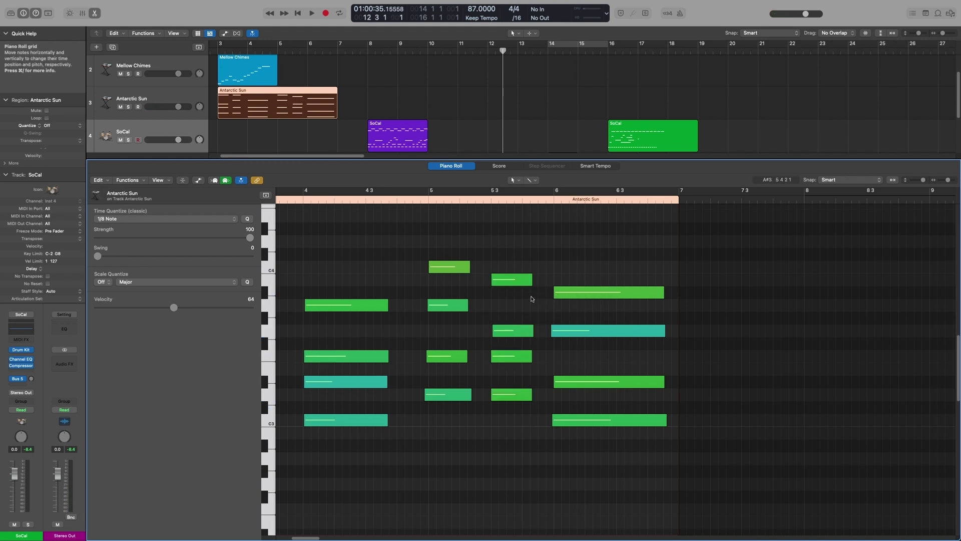
drag(531, 284, 485, 415)
mouse_move(532, 395)
mouse_down()
mouse_move(503, 397)
mouse_move(537, 397)
mouse_move(526, 397)
mouse_up()
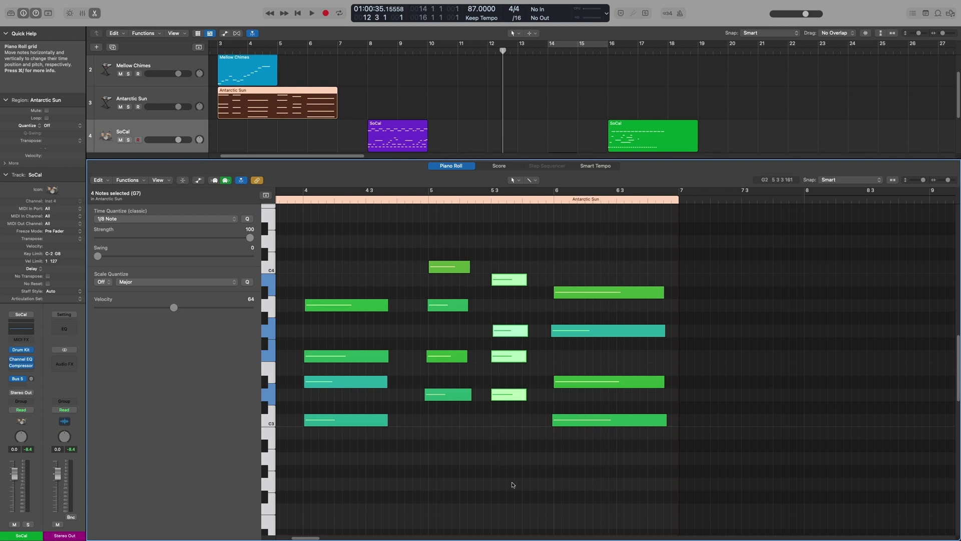
Delete the Cm7 chord at bar 6 and lengthen the G7 chord notes at bar 5 3
drag(583, 291, 591, 421)
key(Delete)
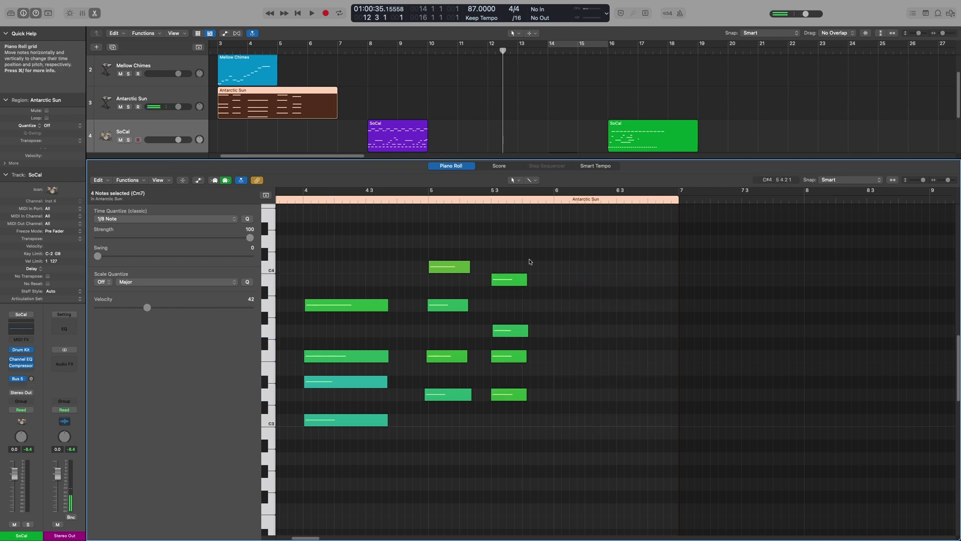
drag(523, 261, 517, 412)
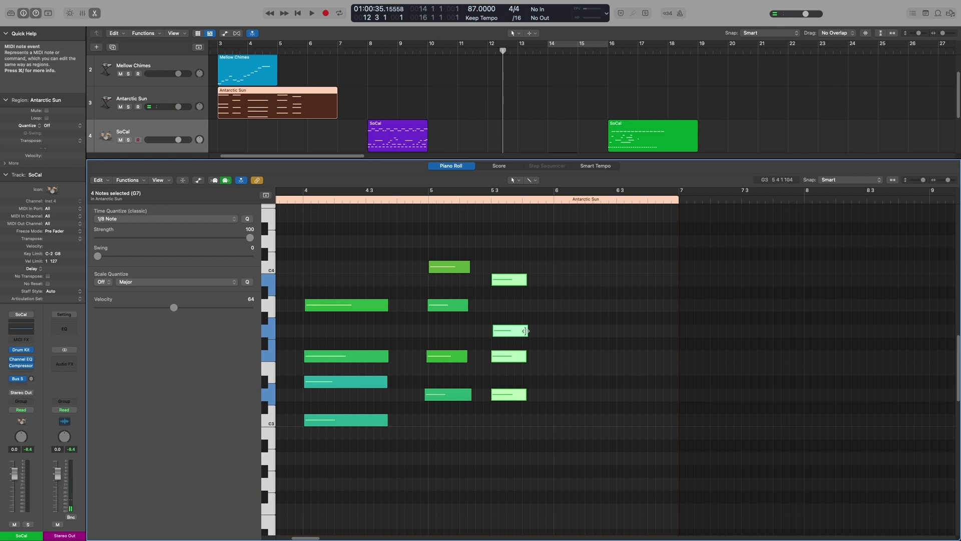
drag(526, 286, 584, 292)
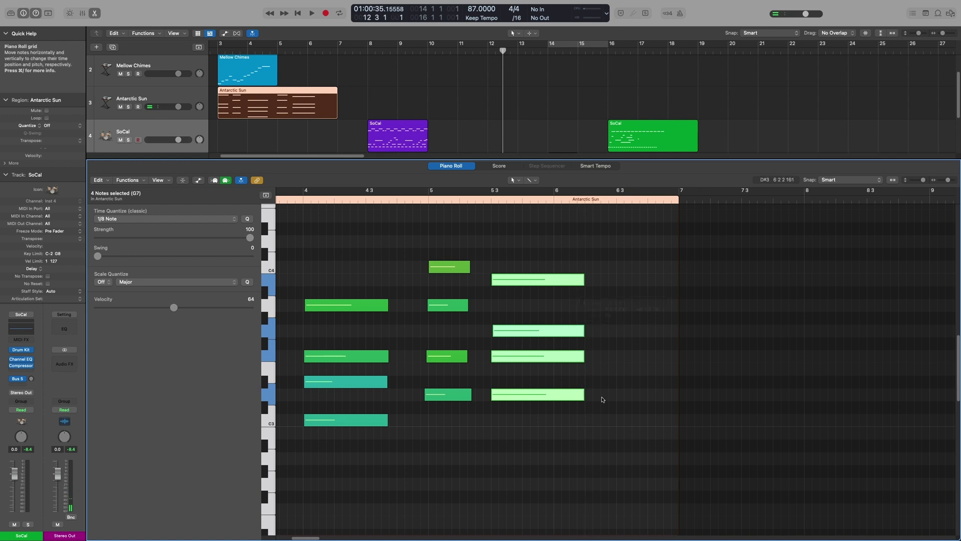
Trim the G7 chord's top note to a short stub, then re-lengthen the four chord notes
click(615, 330)
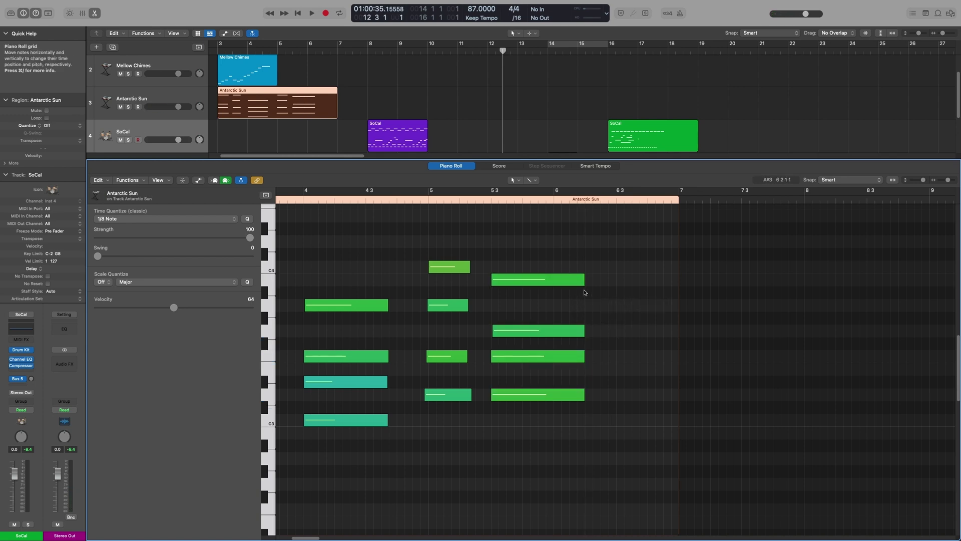
drag(583, 282, 499, 325)
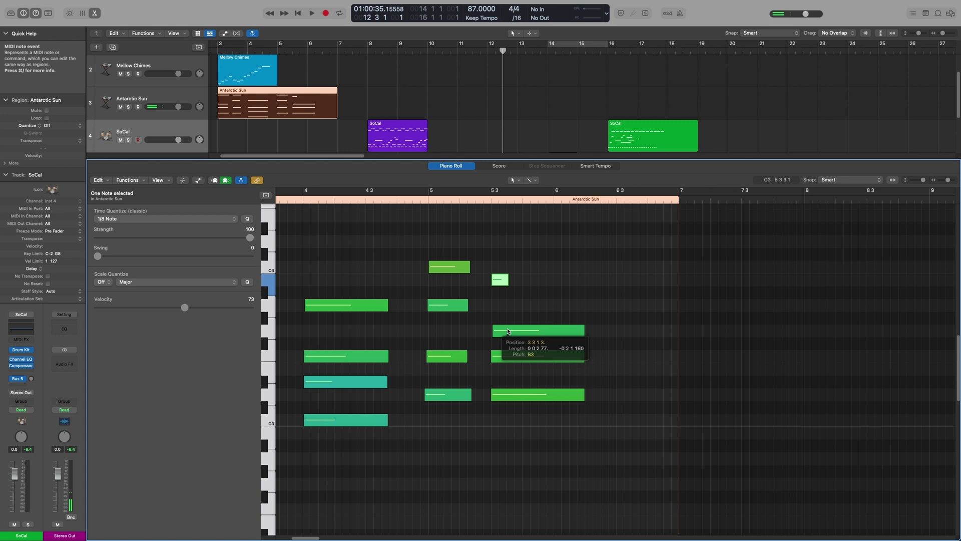
drag(562, 429, 497, 283)
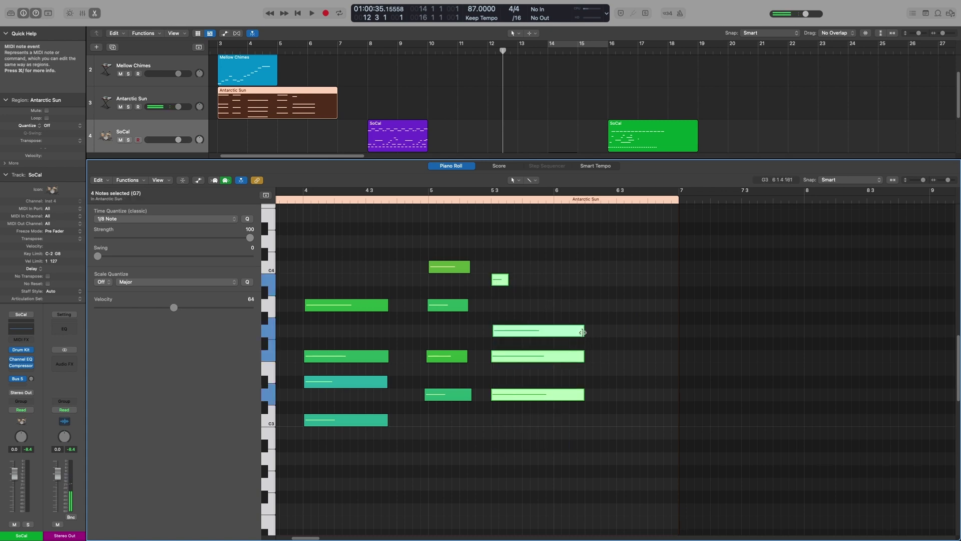
mouse_move(583, 332)
mouse_down()
mouse_move(604, 334)
mouse_move(564, 336)
mouse_move(619, 335)
mouse_move(580, 340)
mouse_move(589, 340)
mouse_up()
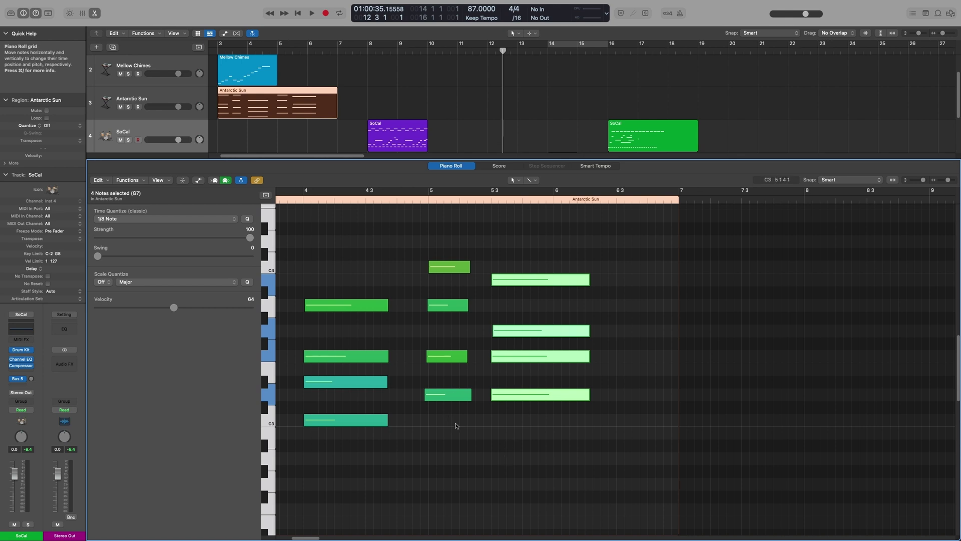
drag(522, 419, 437, 247)
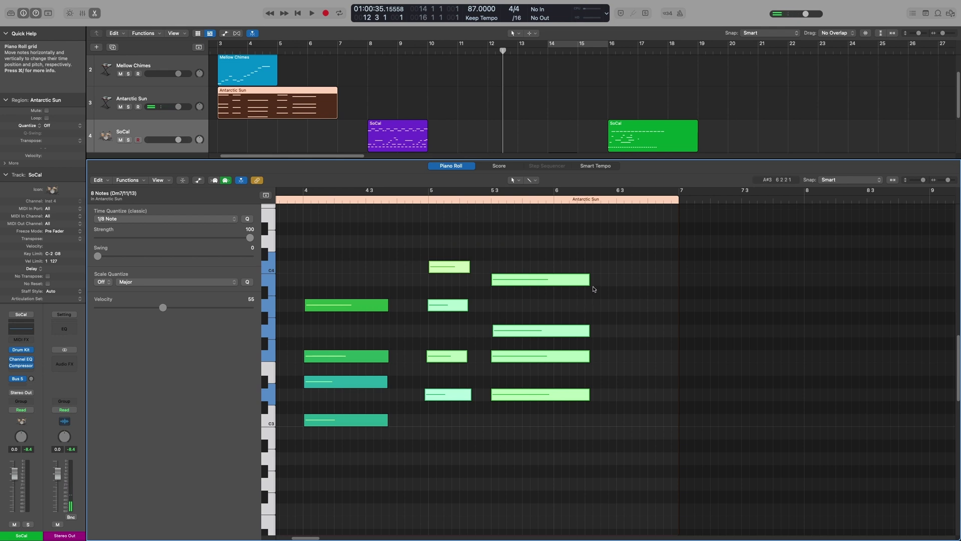
Lengthen the selected notes together, then undo that change with Cmd+Z
drag(590, 278, 611, 285)
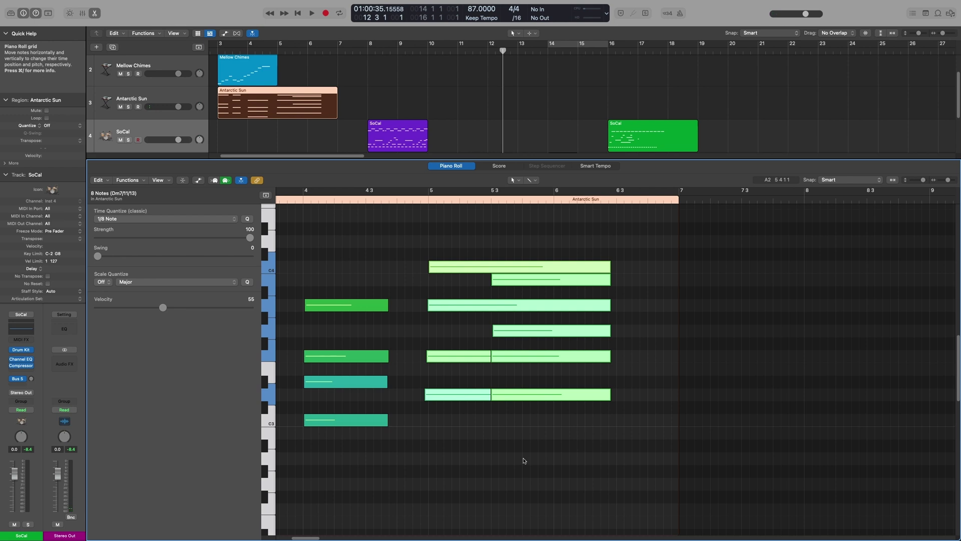
key(super+z)
key(super+z)
key(super+z)
key(super+z)
key(super+z)
key(super+z)
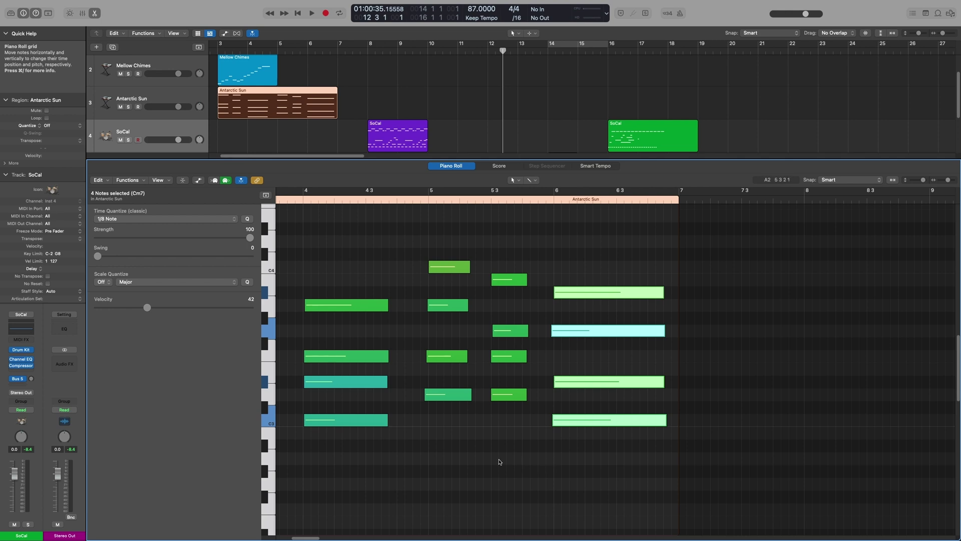
Select the C4 note at bar 3 3 and step the selection left and right through neighbouring notes
click(488, 473)
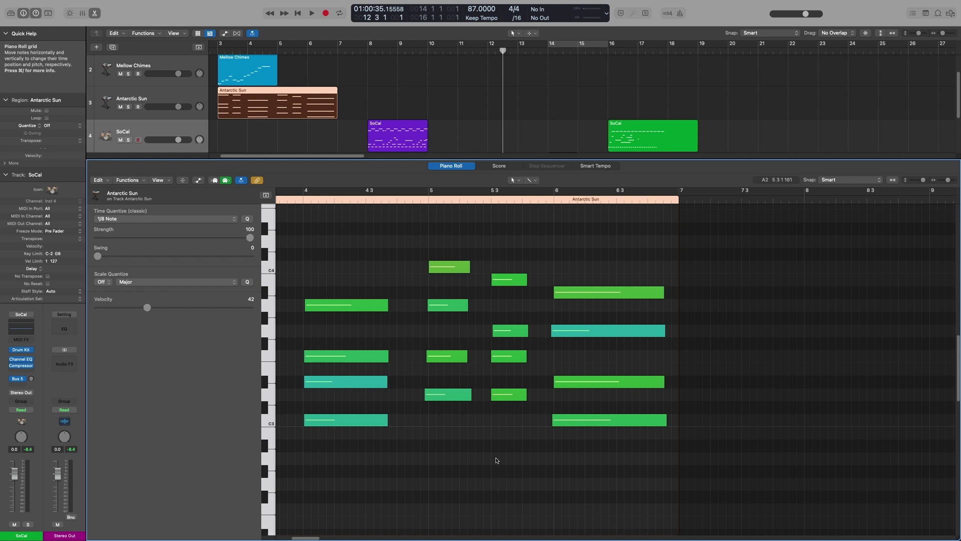
scroll(439, 467, left, 4)
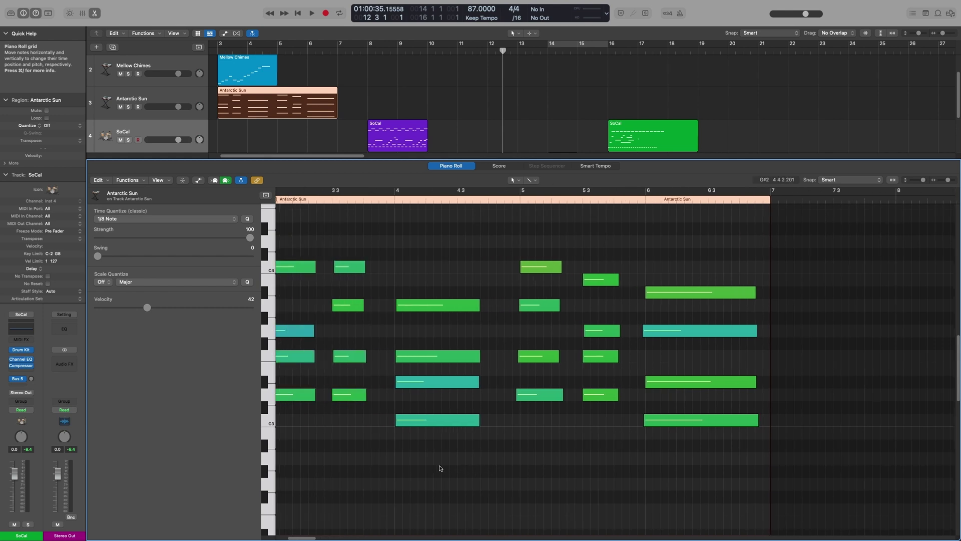
scroll(440, 467, left, 2)
click(418, 266)
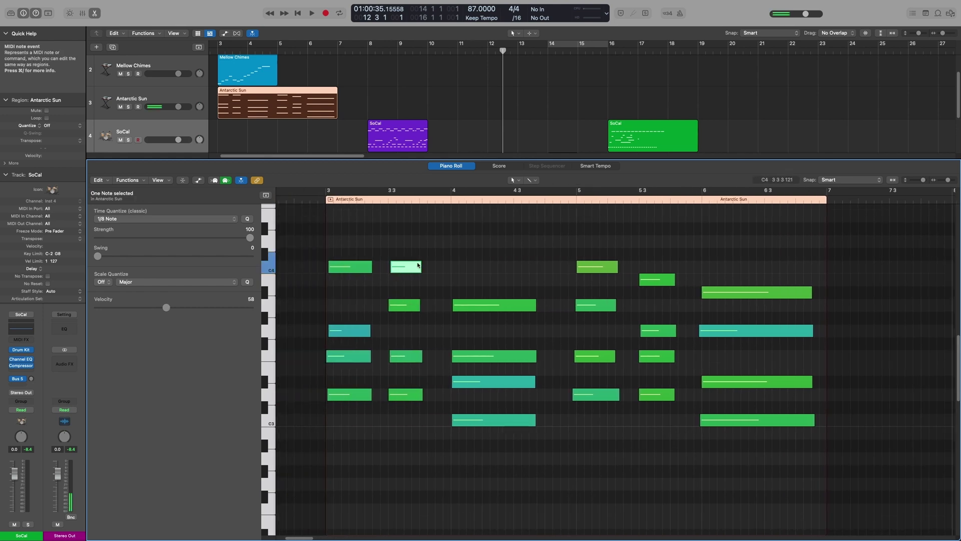
key(Right)
key(Right)
key(Right)
key(Right)
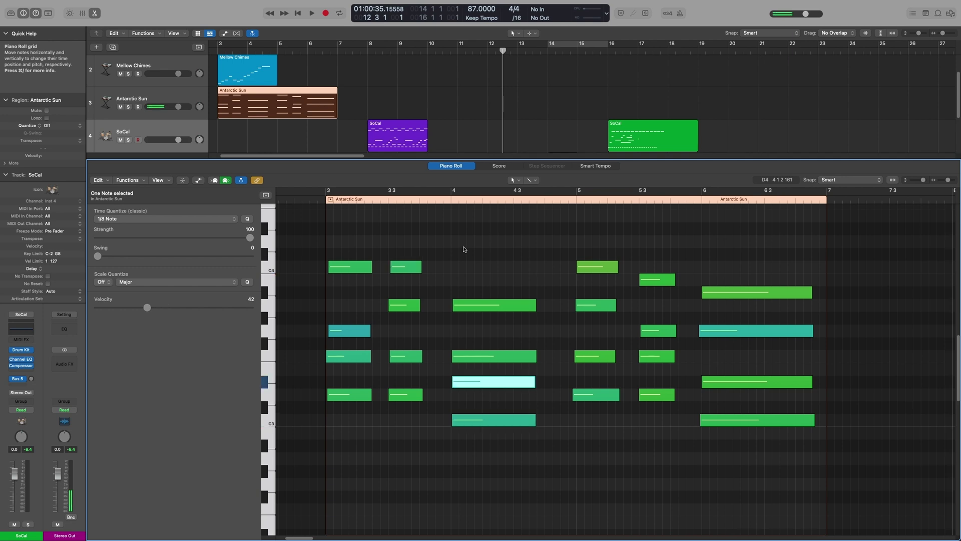
key(Left)
key(Left)
key(Left)
key(Left)
key(Left)
key(Left)
key(Left)
key(Left)
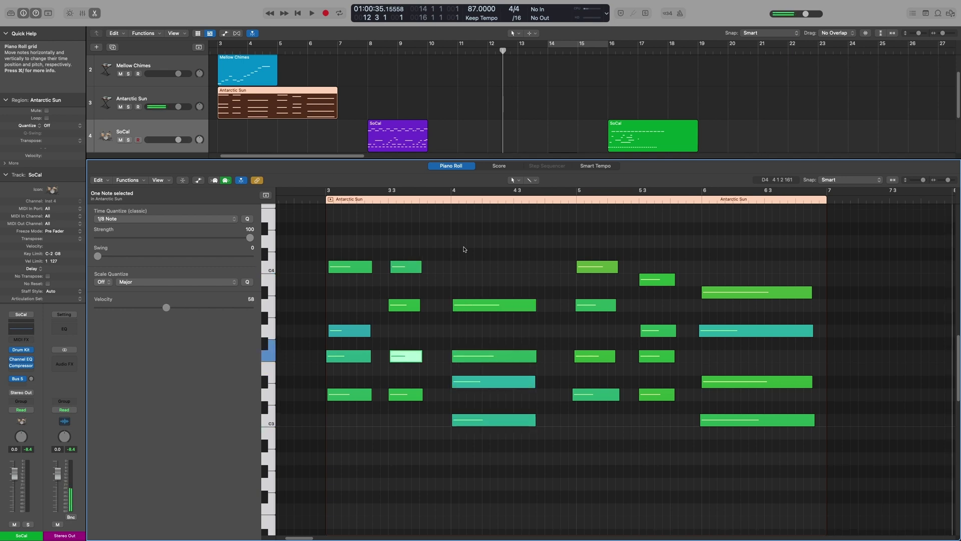
key(Right)
key(Left)
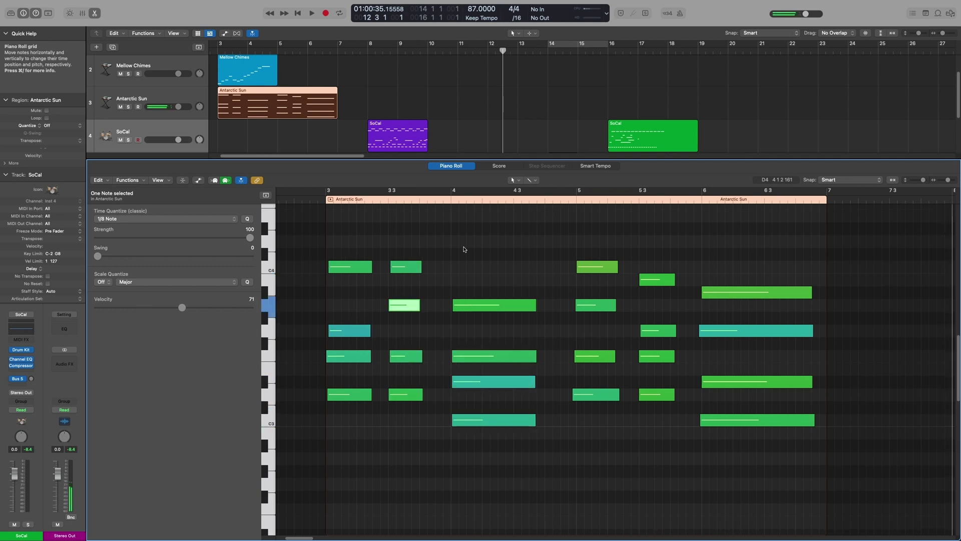
key(Right)
key(Left)
key(Right)
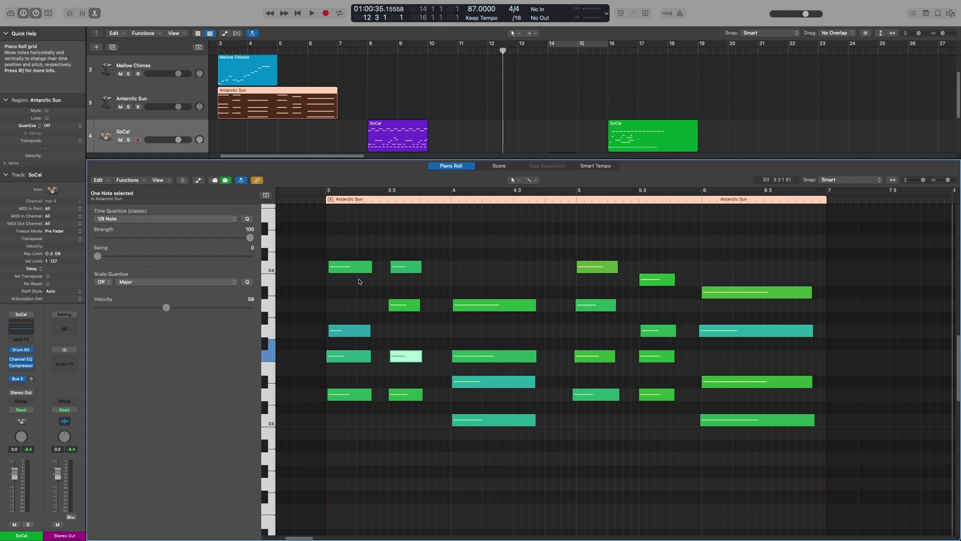
Step up and down through the chord notes, then turn off Quick Help
key(Up)
key(Down)
key(Up)
key(Up)
key(Down)
key(Down)
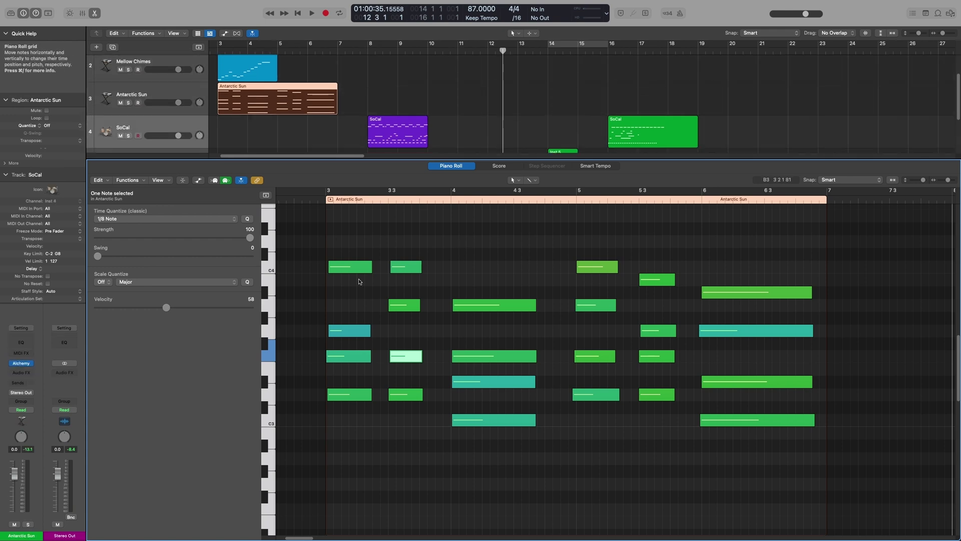
click(36, 13)
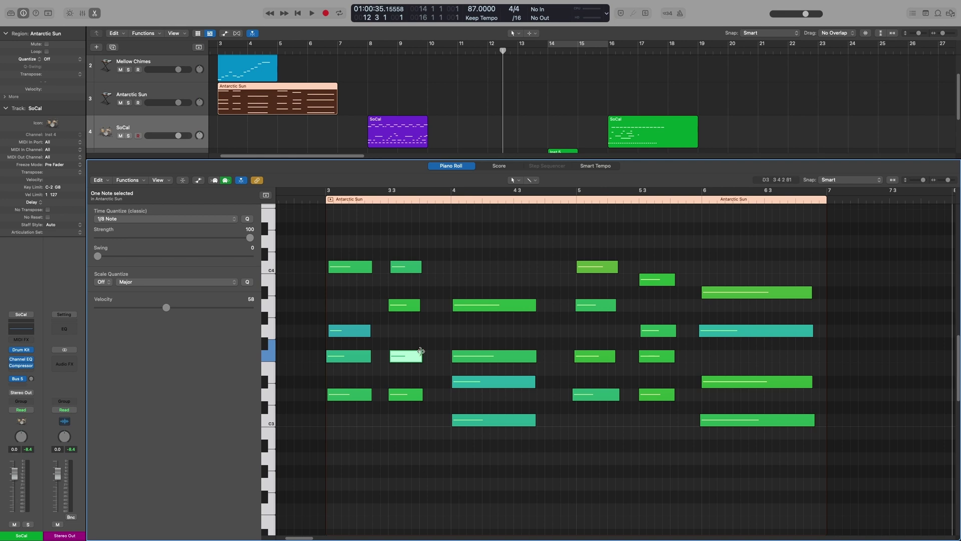
From the C4 note at bar 3 3, extend the selection, then select the highest and then the lowest notes at each position
click(408, 269)
mouse_move(408, 269)
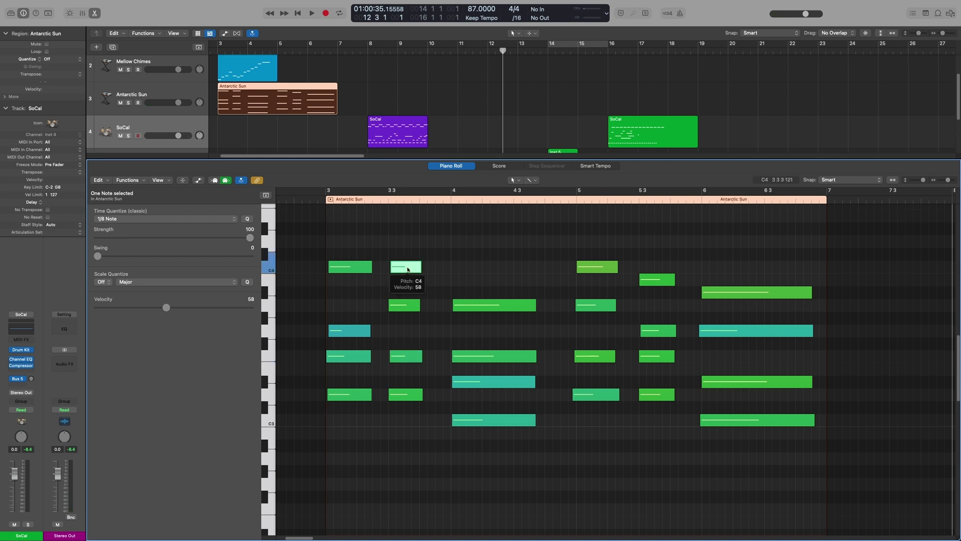
key(shift+Right)
key(shift+Right)
key(shift+Right)
key(shift+Right)
key(shift+Right)
key(shift+Right)
key(shift+Right)
key(shift+Right)
key(shift+Right)
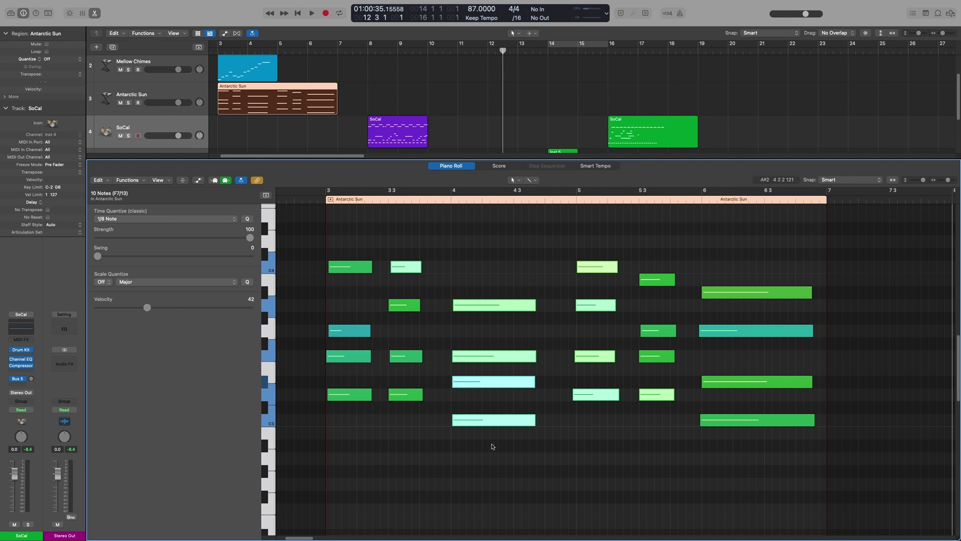
click(482, 454)
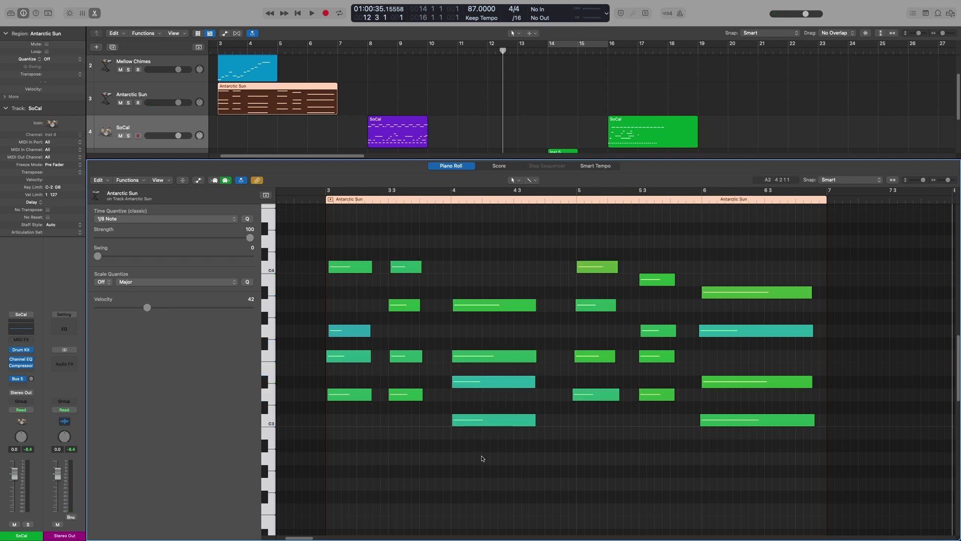
key(shift+Up)
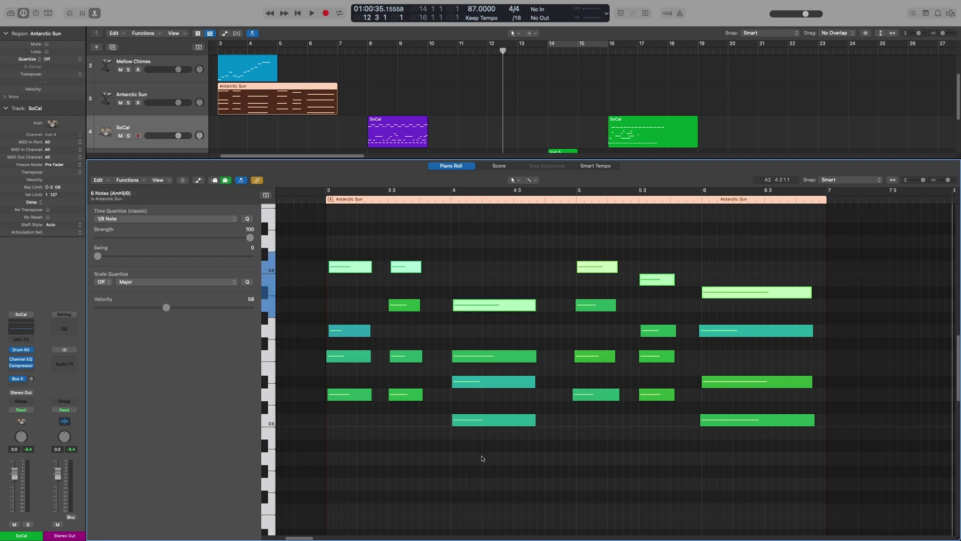
key(shift+Down)
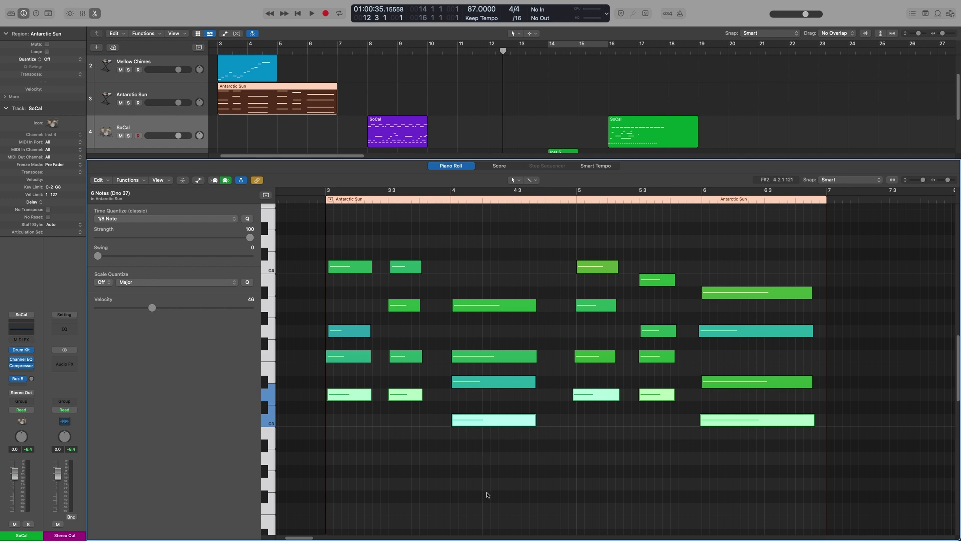
Open the Event Float for the bar-4 C3 note, move it over the tracks, close it, and reopen it from the Window menu
click(488, 482)
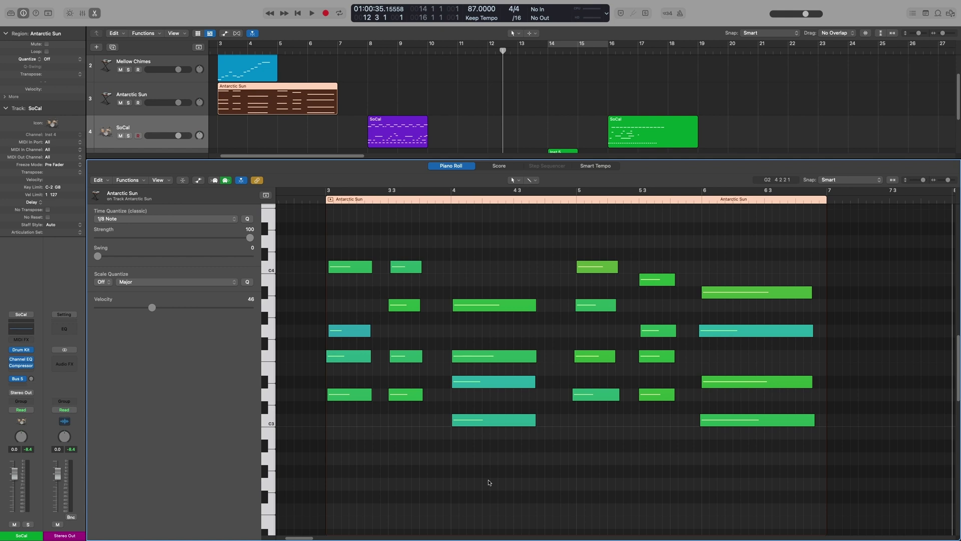
double_click(488, 422)
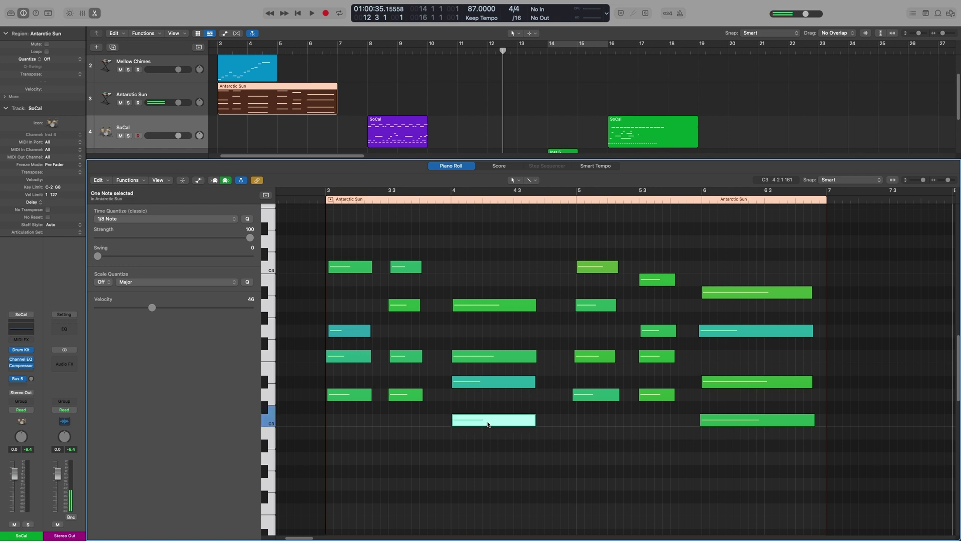
drag(351, 285, 460, 134)
click(415, 135)
click(207, 6)
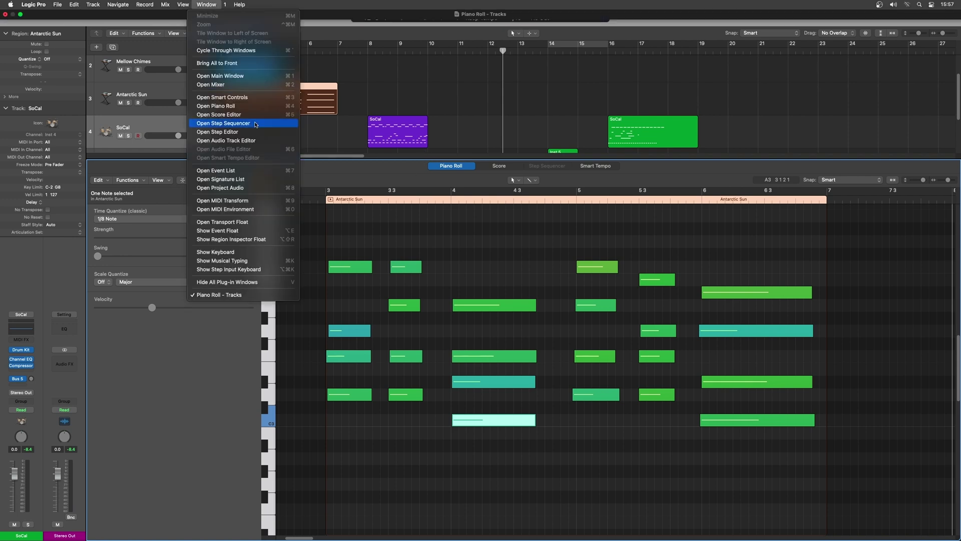
click(225, 233)
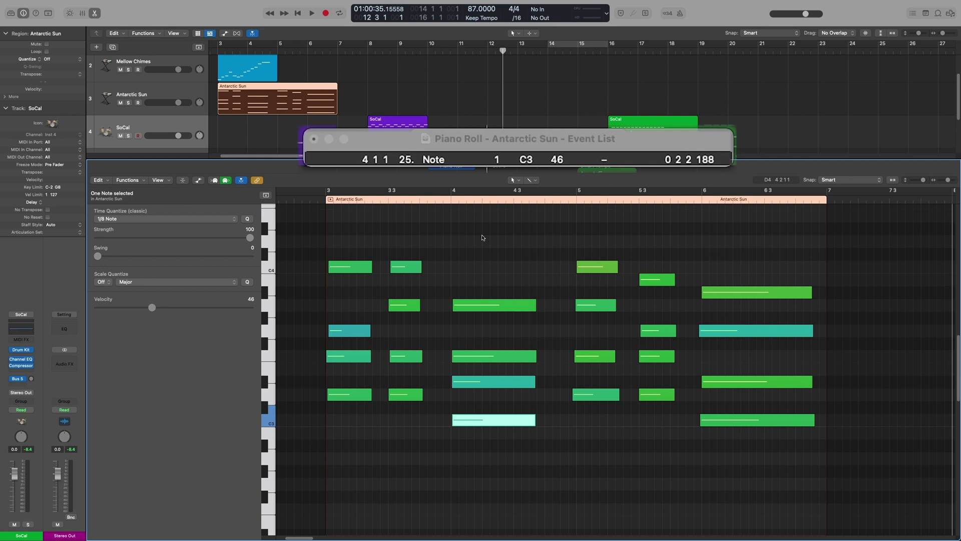
Toggle the Event List, change the bar-4 A3 note's start position, then select the F3 note
key(e)
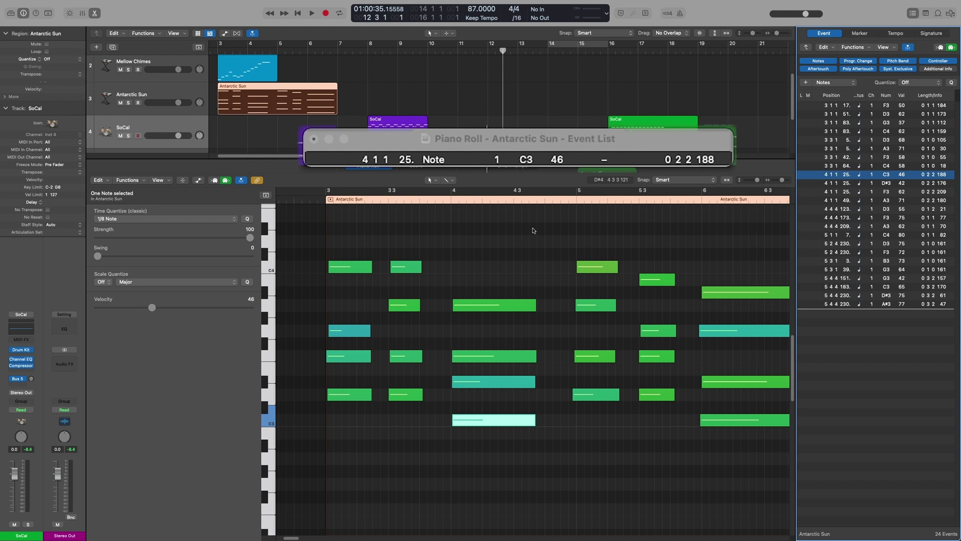
key(e)
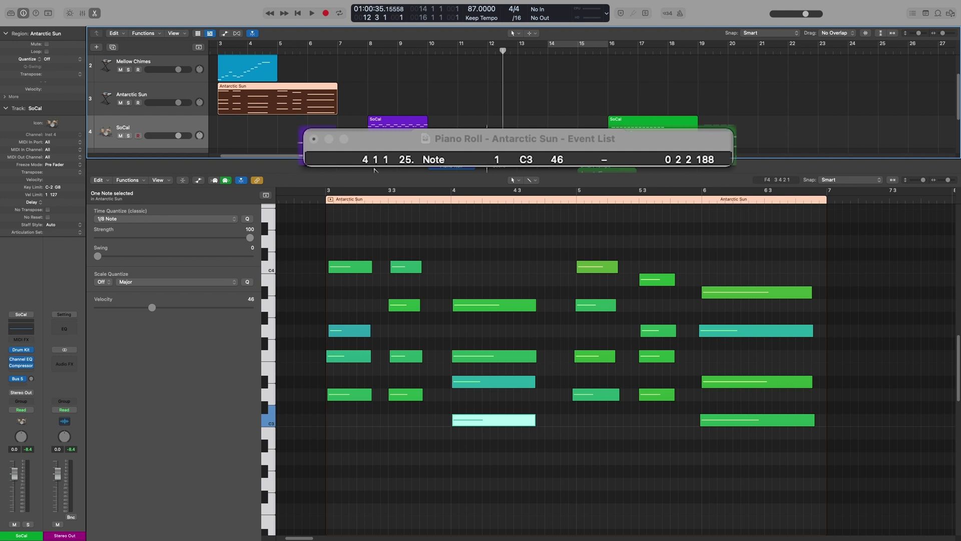
click(476, 304)
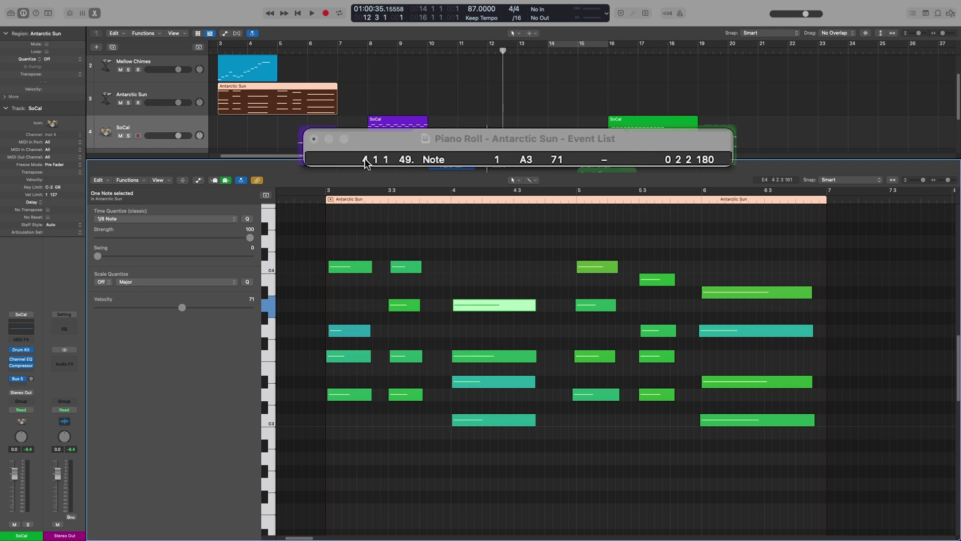
drag(365, 161, 398, 167)
click(513, 357)
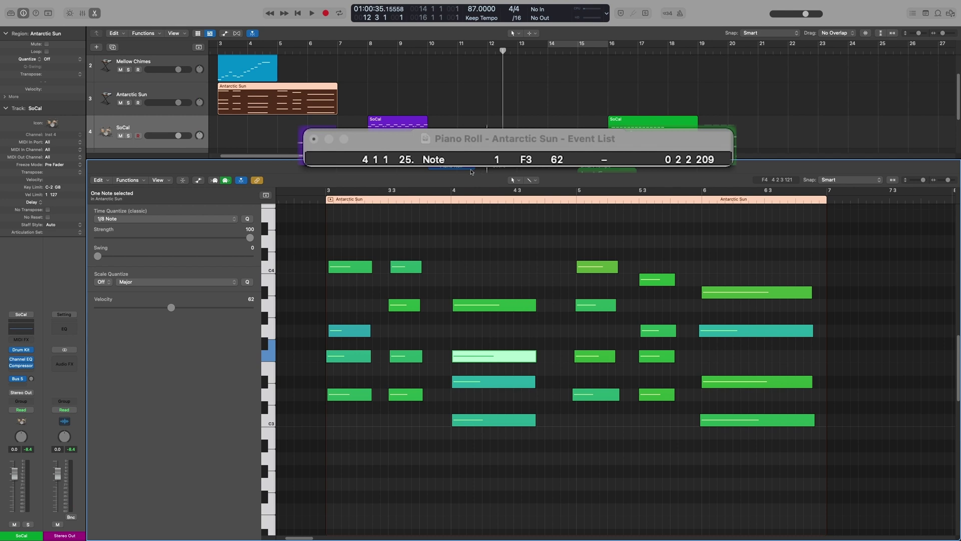
Lengthen the bar-4 A3 note by dragging its length value in the Event Float
click(283, 90)
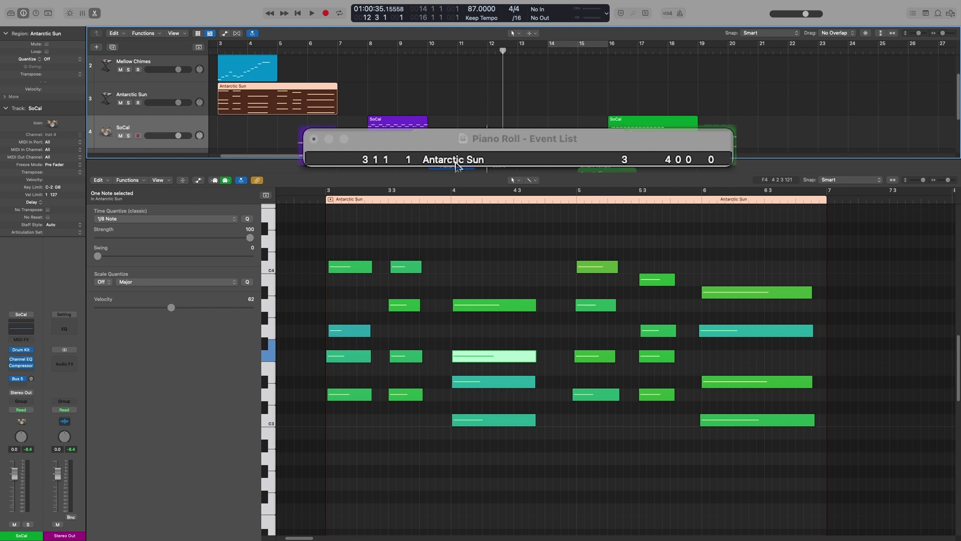
click(480, 306)
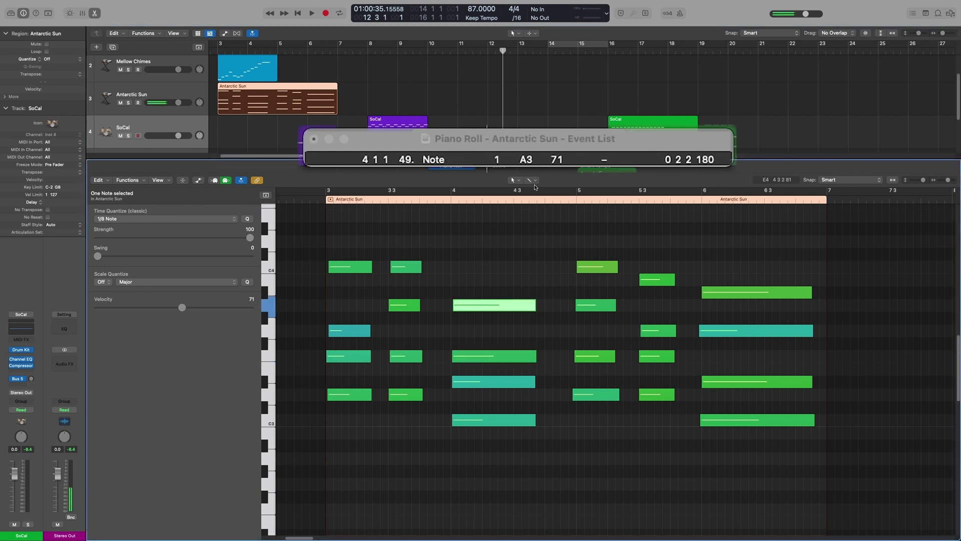
click(499, 161)
drag(679, 159, 704, 153)
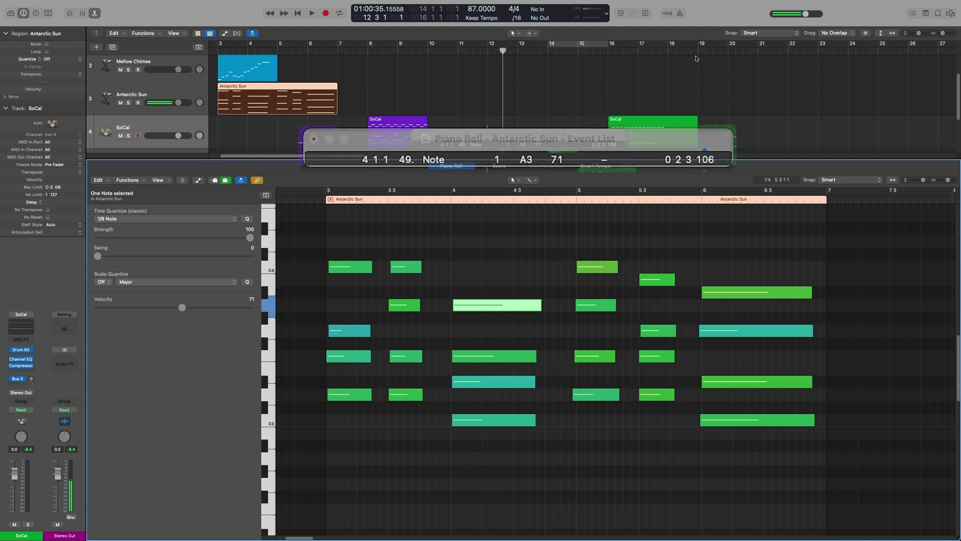
click(550, 477)
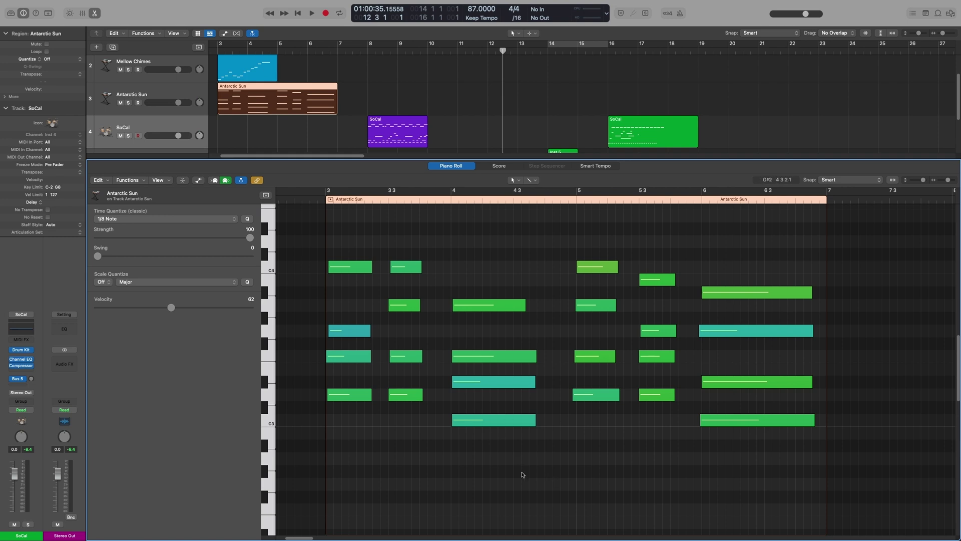
Try selecting all the C4 notes with Shift-S and clicking, then deselect them
key(q)
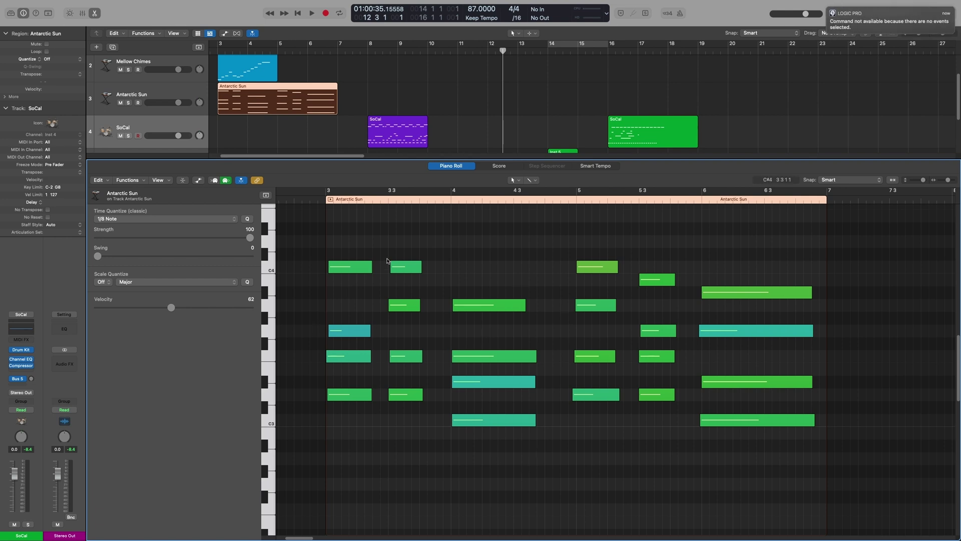
click(403, 268)
key(shift+s)
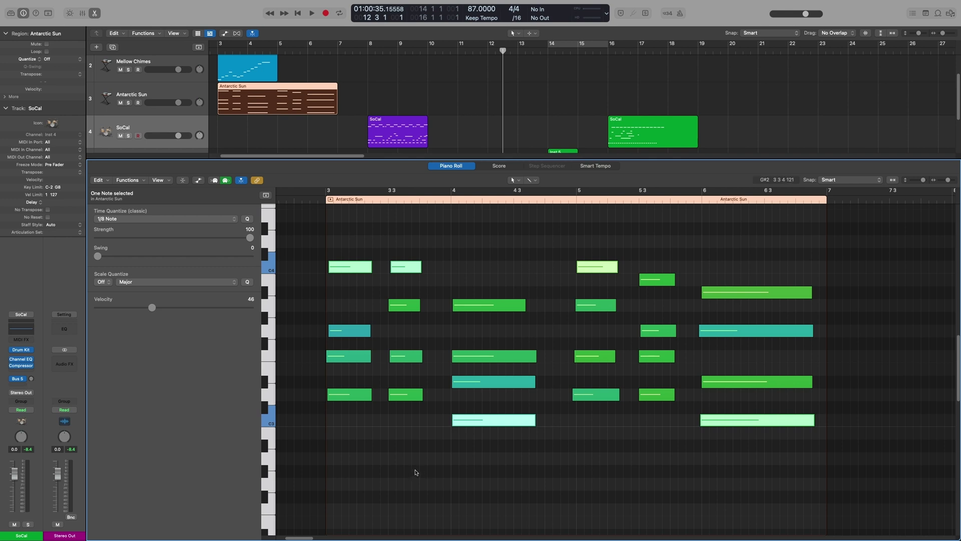
click(415, 472)
click(361, 270)
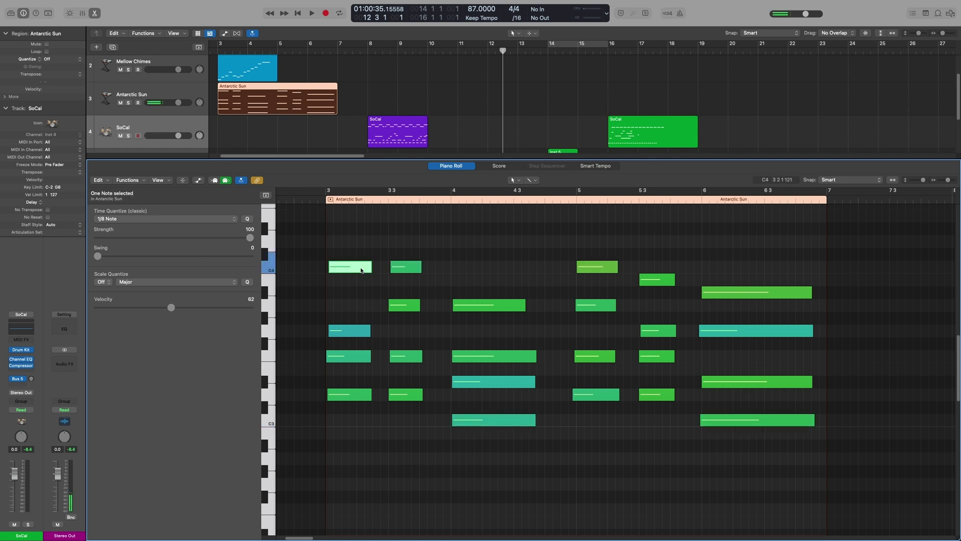
key(shift+s)
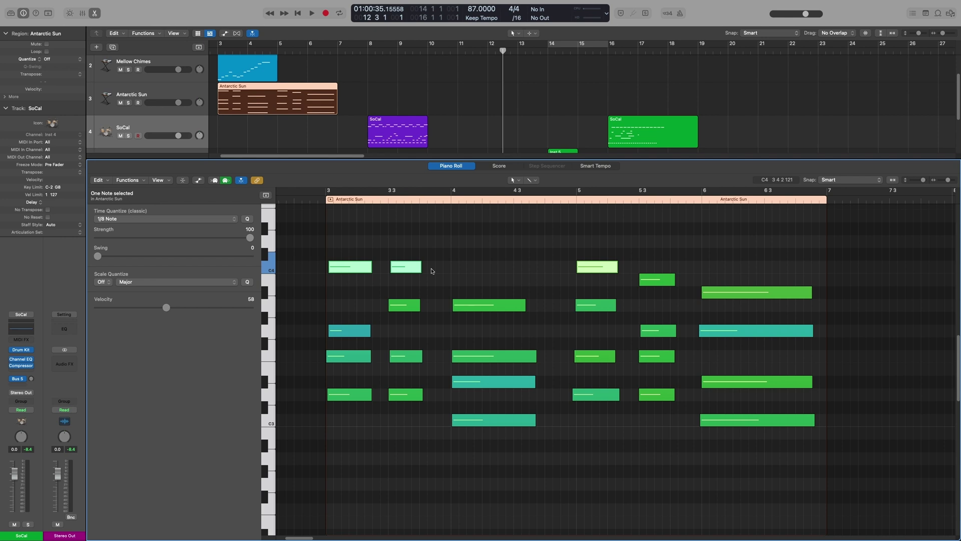
click(470, 249)
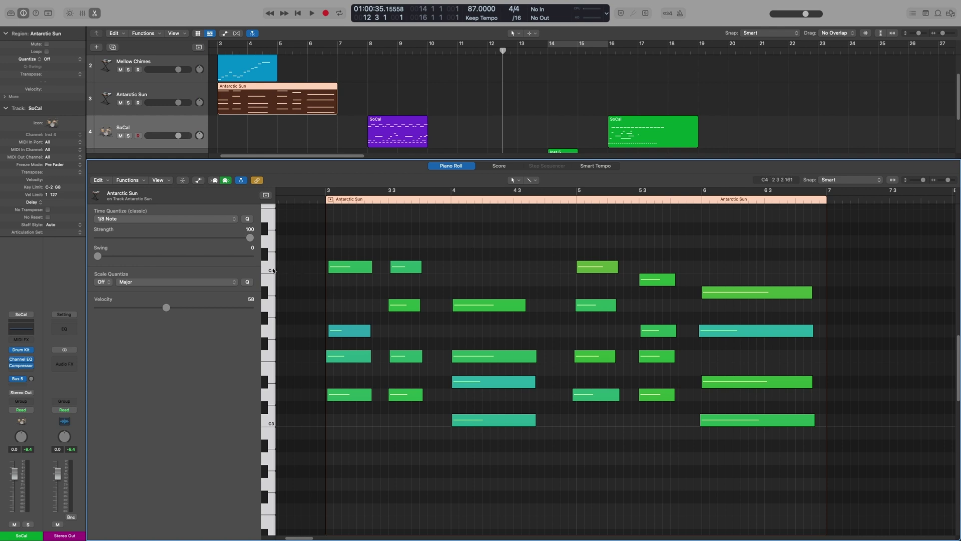
click(272, 270)
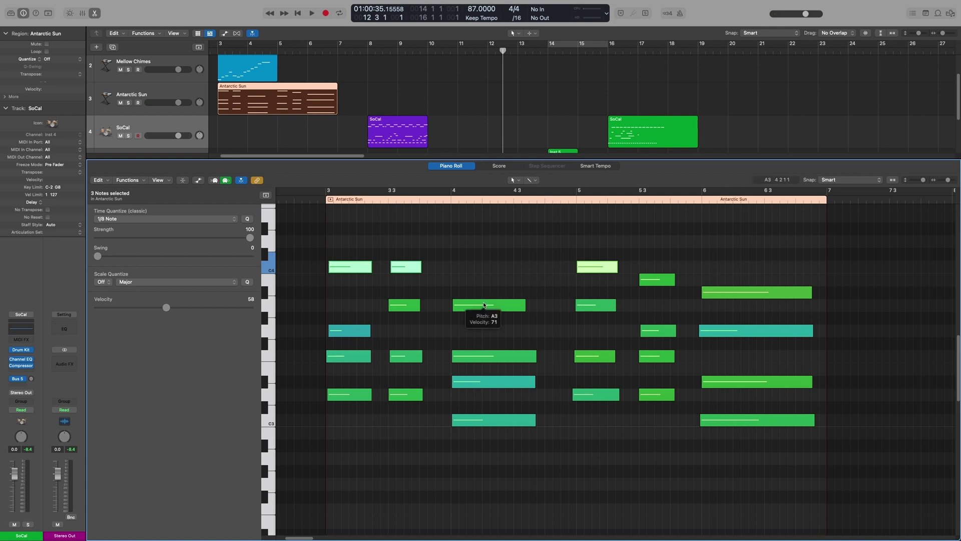
click(290, 268)
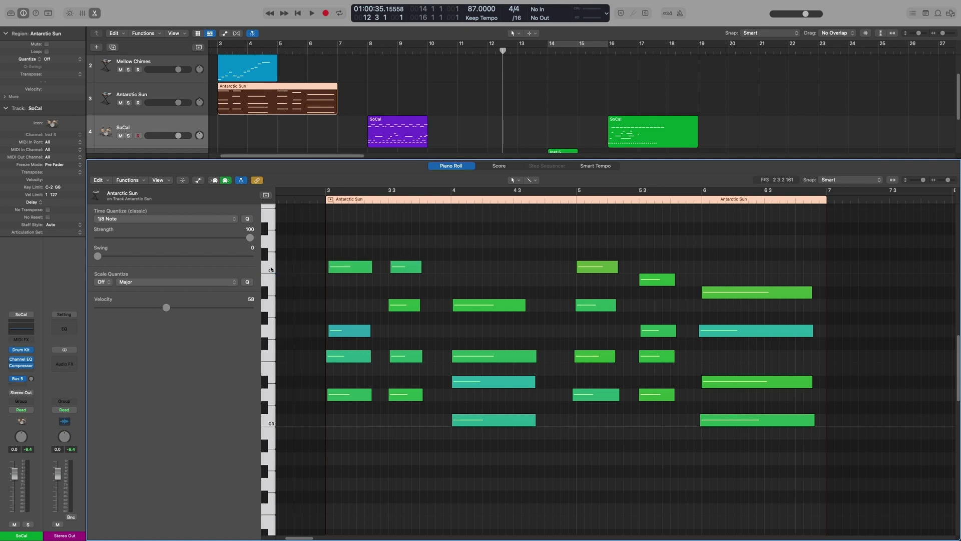
Select the notes in the pitch range below C4, then remove the three A3 notes, leaving eight
drag(271, 268, 271, 332)
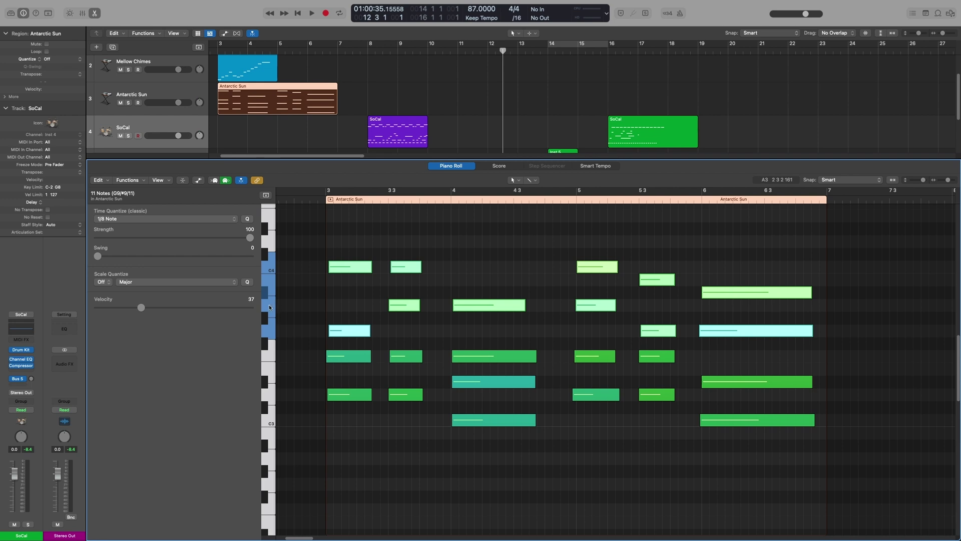
shift+click(269, 308)
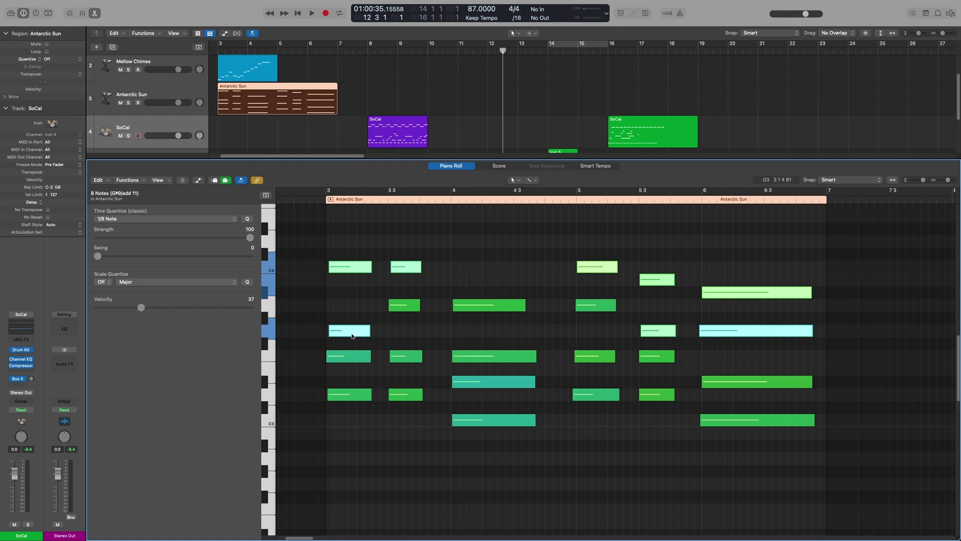
mouse_move(353, 336)
Select all notes with Cmd+A, remove the low bar-4 note and bar-4 A3 note, then deselect
click(474, 476)
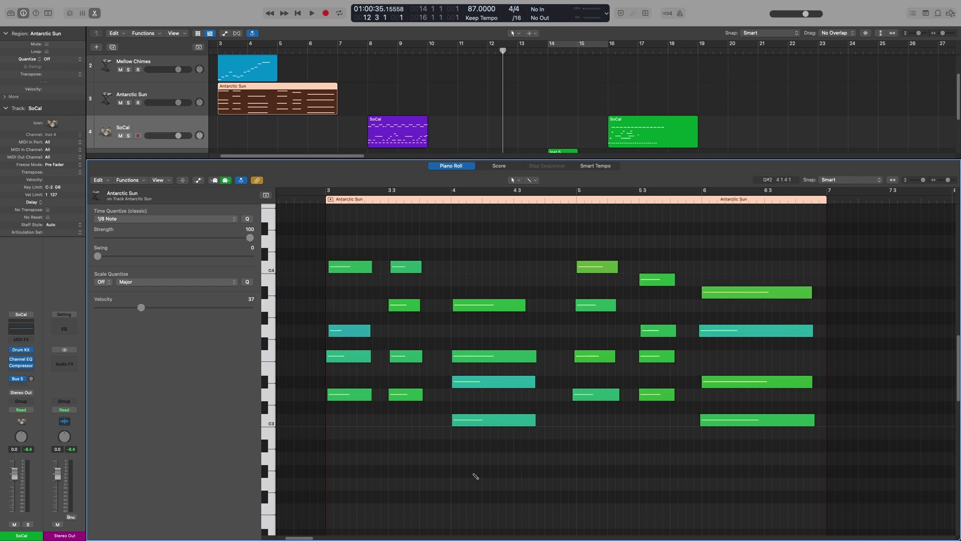
key(super+a)
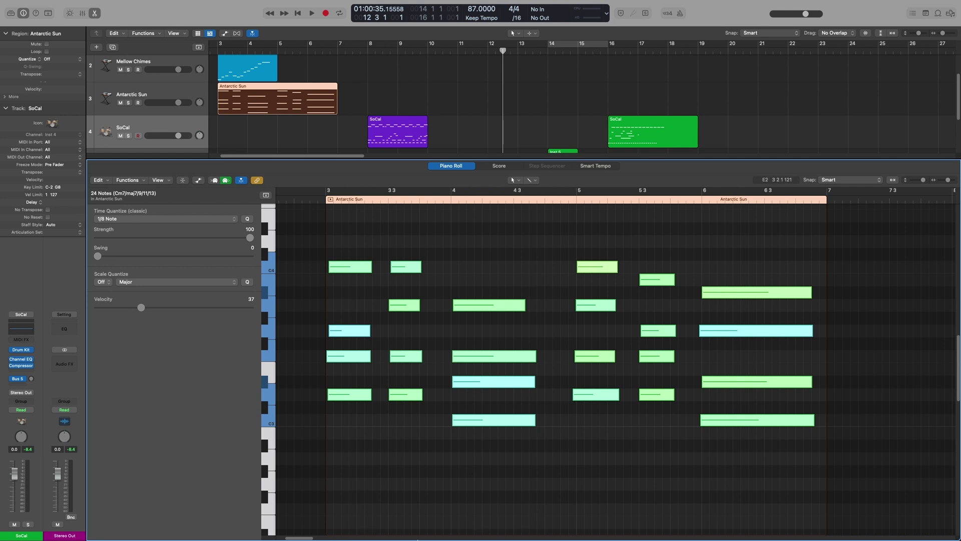
click(502, 383)
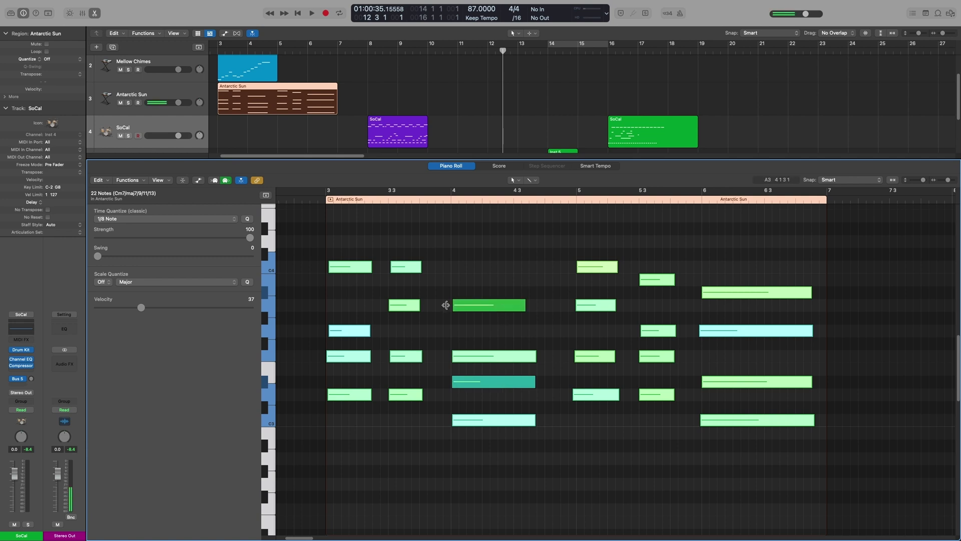
click(476, 307)
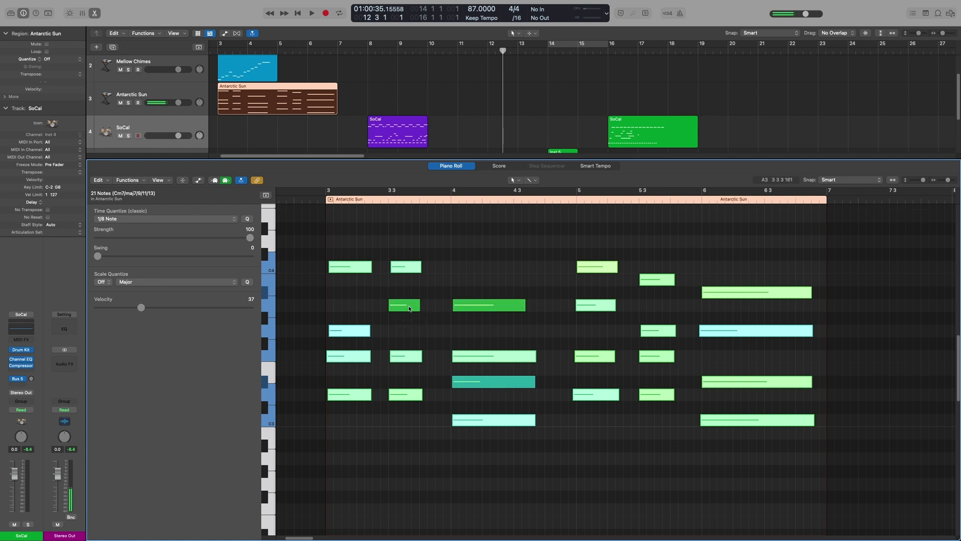
click(525, 472)
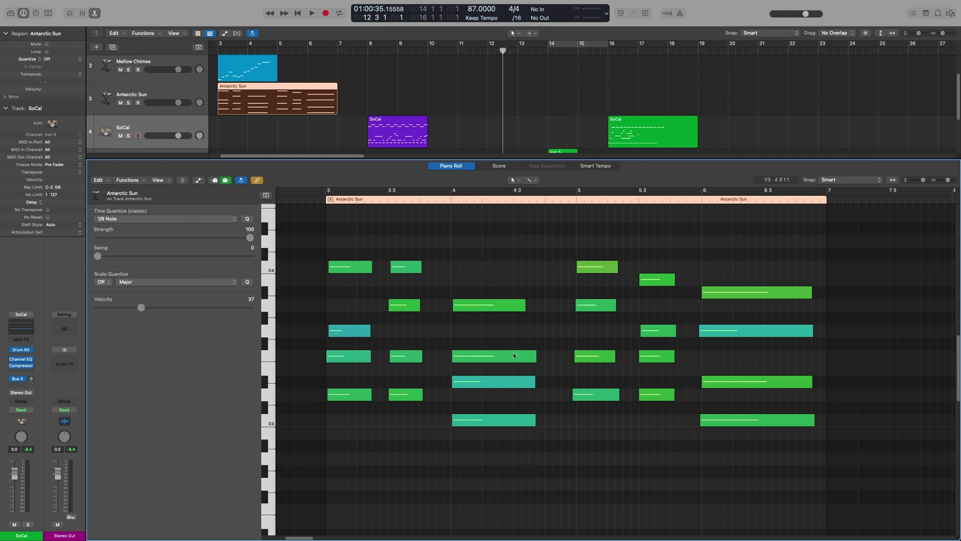
Select the two A3 notes, invert the selection with Shift-I, deselect, and show the Edit > Select options
key(Right)
shift+click(499, 307)
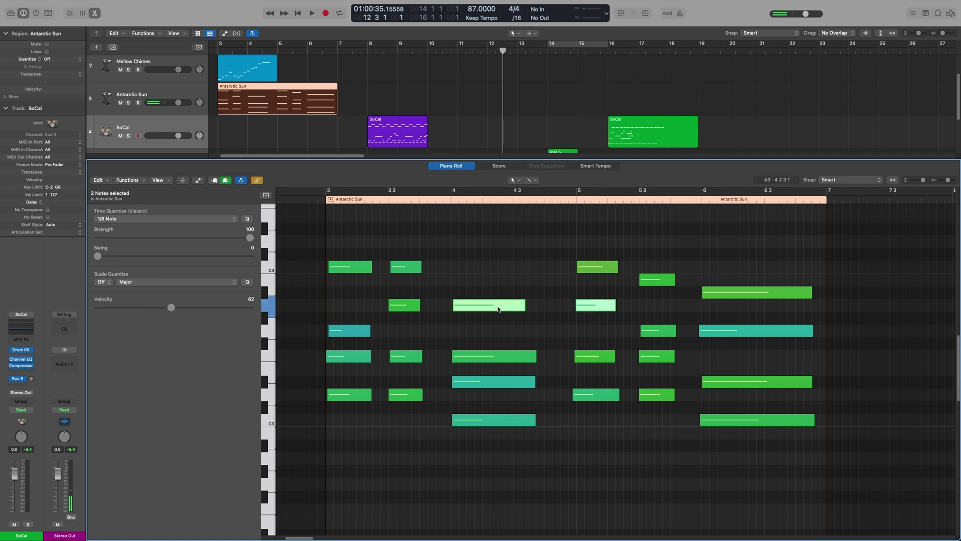
mouse_move(499, 309)
key(shift+i)
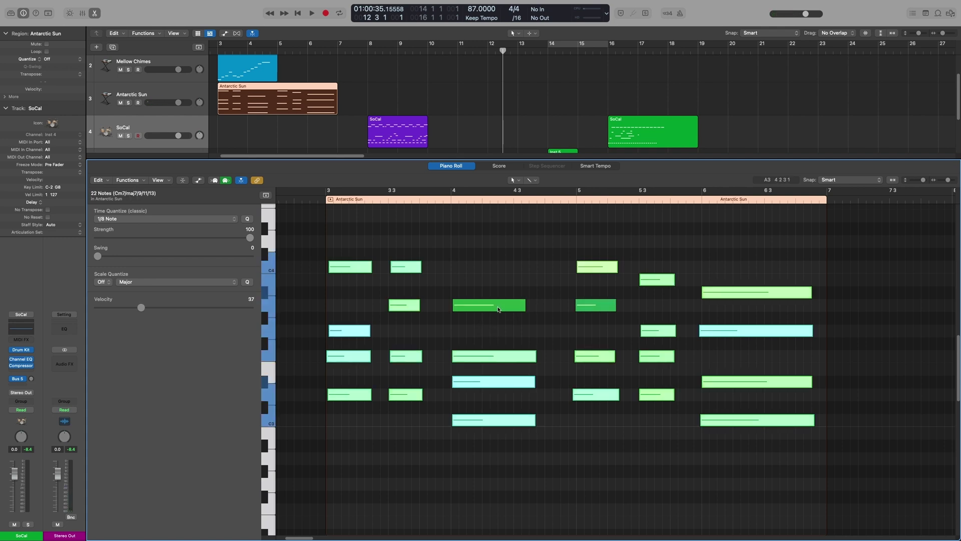
click(492, 456)
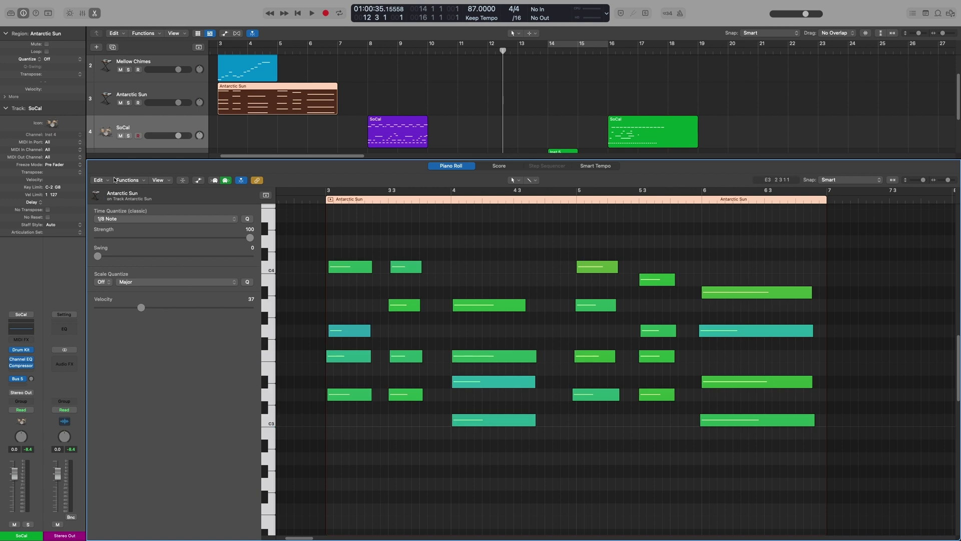
click(99, 179)
mouse_move(159, 281)
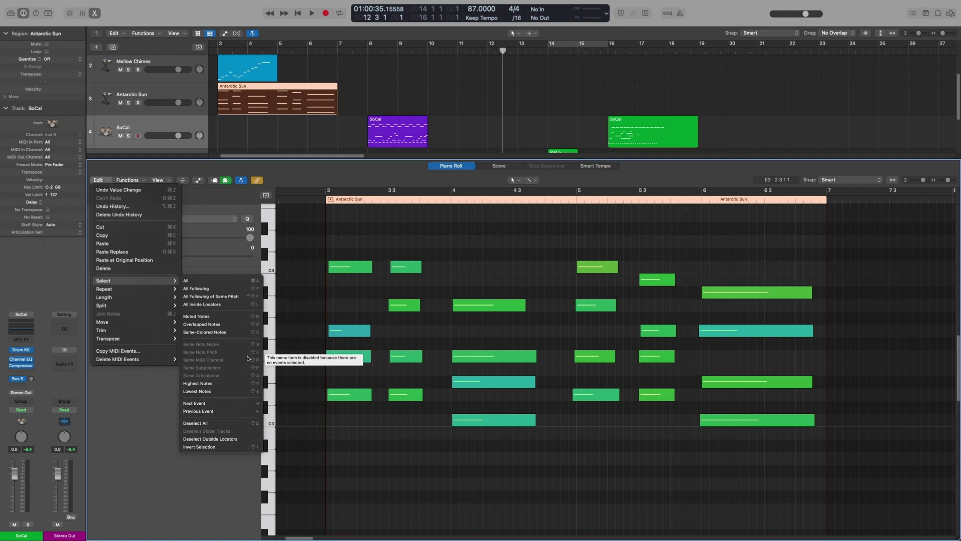
Close the menu and shift the bar-4 C3 note slightly earlier
click(509, 454)
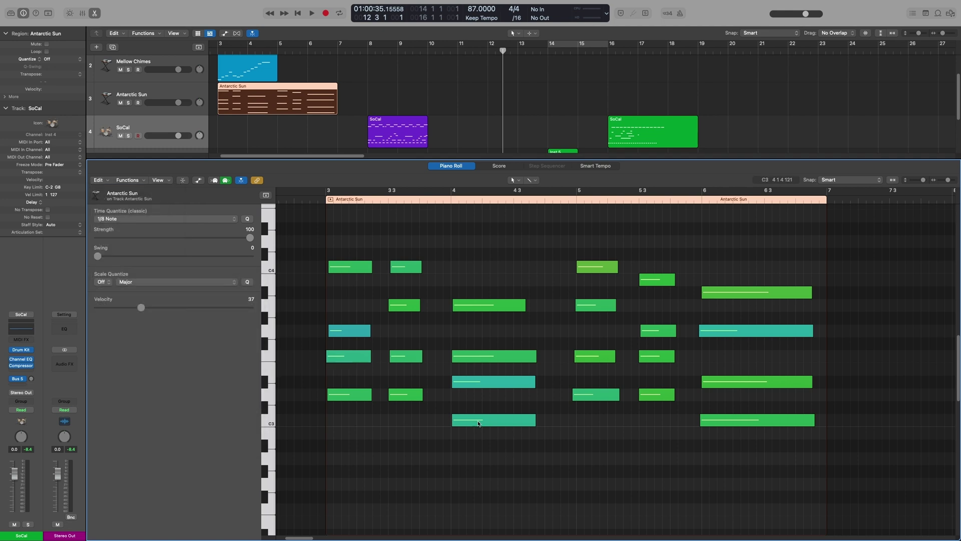
click(478, 423)
click(478, 423)
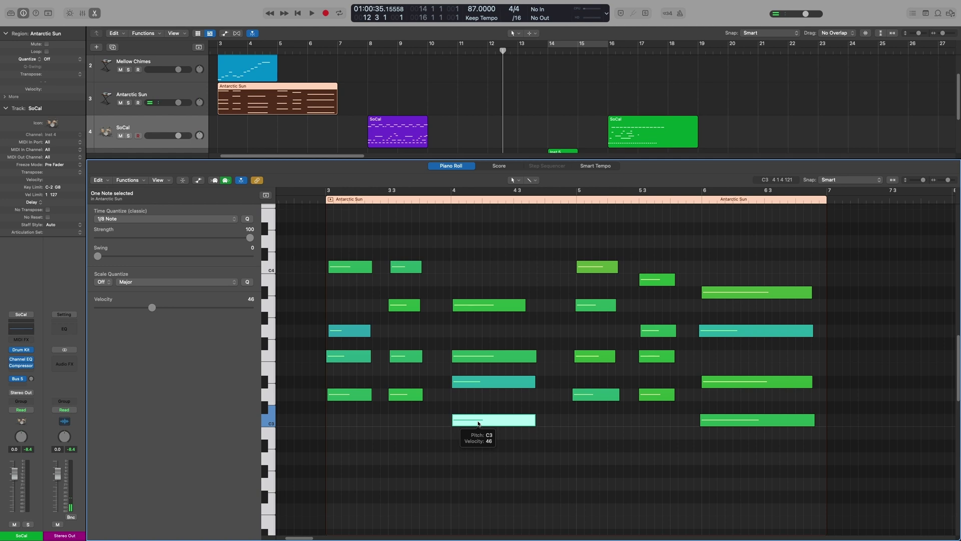
drag(478, 423, 475, 425)
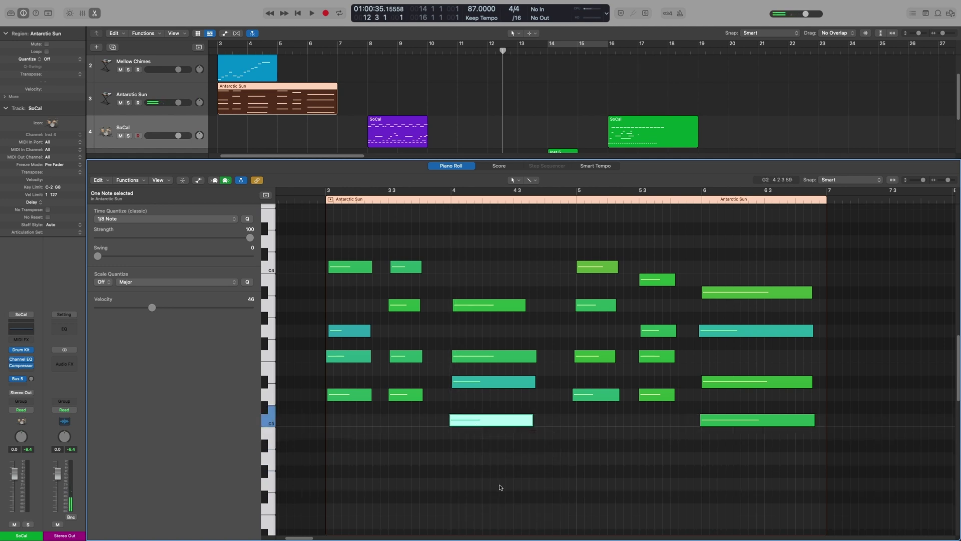
Nudge the note with Option-arrow keys, ending one semitone higher at C#3
key(alt+Up)
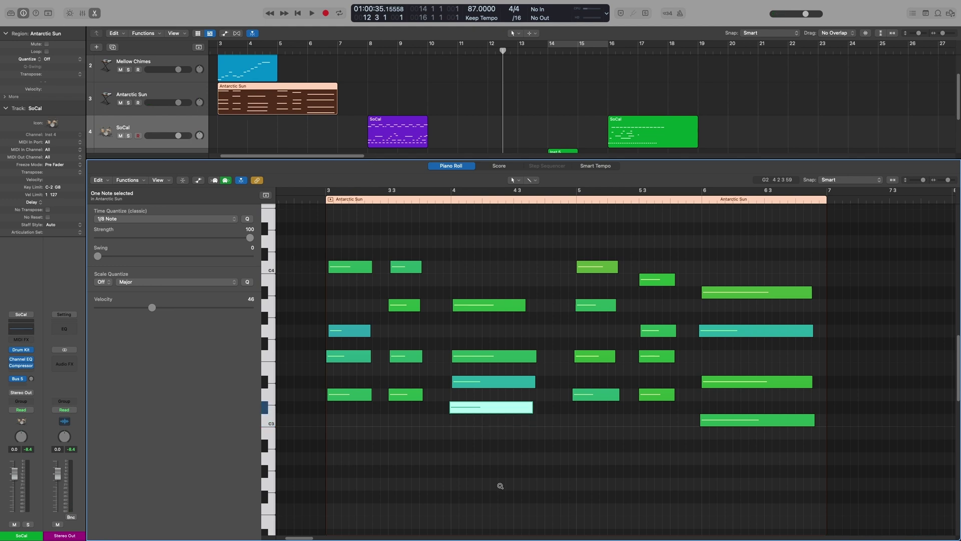
key(alt+Down)
key(alt+Right)
key(alt+Left)
key(alt+Up)
key(alt+Down)
key(alt+Right)
key(alt+Up)
key(alt+Down)
key(alt+Left)
key(alt+Up)
click(498, 411)
Transpose the C#3 note up an octave and back down twice, then deselect it
key(alt+shift+Up)
key(alt+shift+Down)
key(alt+shift+Up)
key(alt+shift+Down)
click(502, 470)
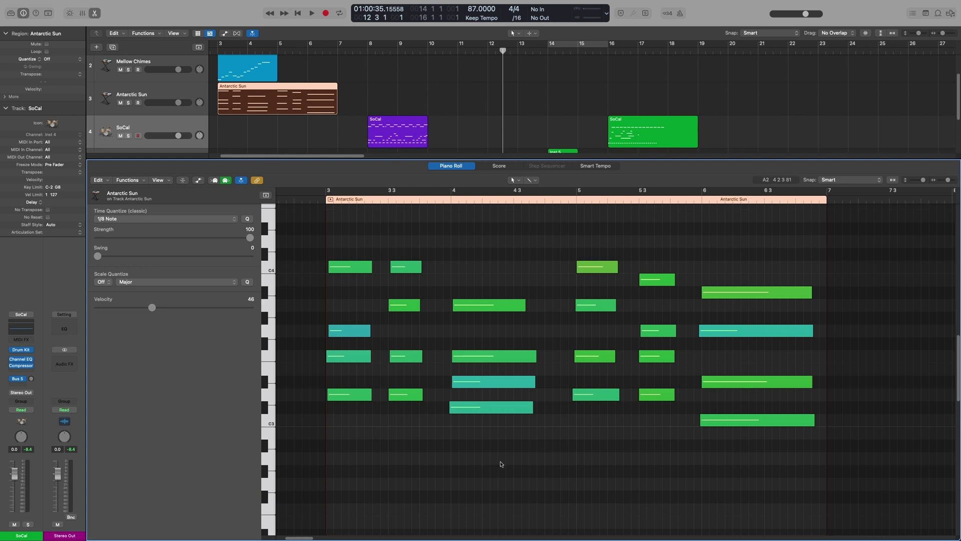
Raise the bar-4 A3 note's velocity, then adjust the velocity of it and three notes below
click(497, 304)
mouse_move(497, 305)
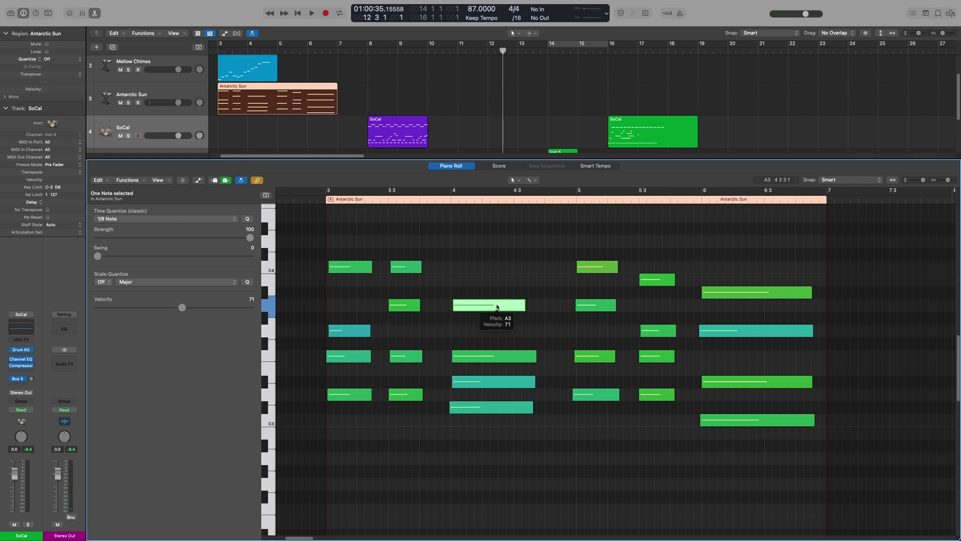
mouse_move(497, 306)
mouse_down()
mouse_move(499, 248)
mouse_move(500, 363)
mouse_move(500, 245)
mouse_move(500, 398)
mouse_move(499, 308)
mouse_move(502, 325)
mouse_up()
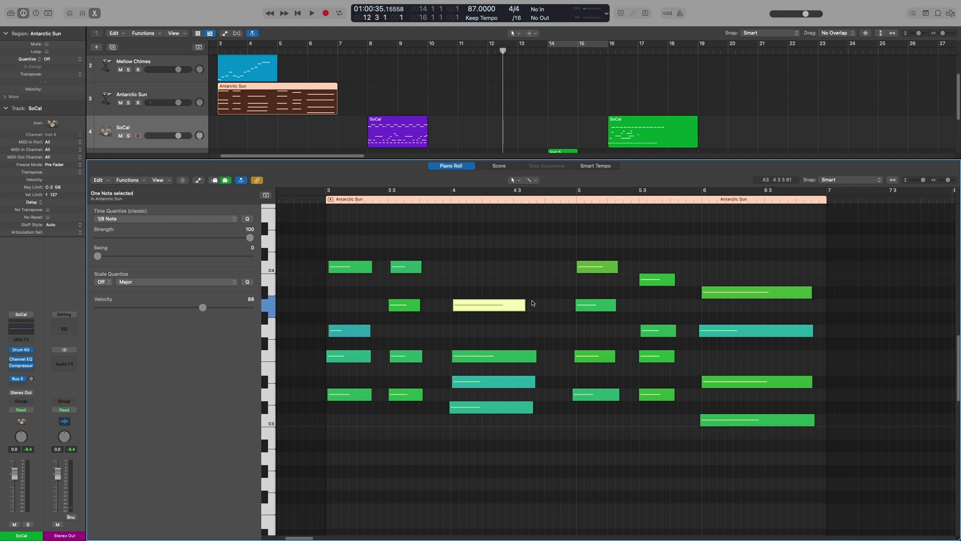
drag(555, 268, 470, 415)
mouse_move(477, 305)
mouse_down()
mouse_move(481, 261)
mouse_move(479, 304)
mouse_move(488, 308)
mouse_up()
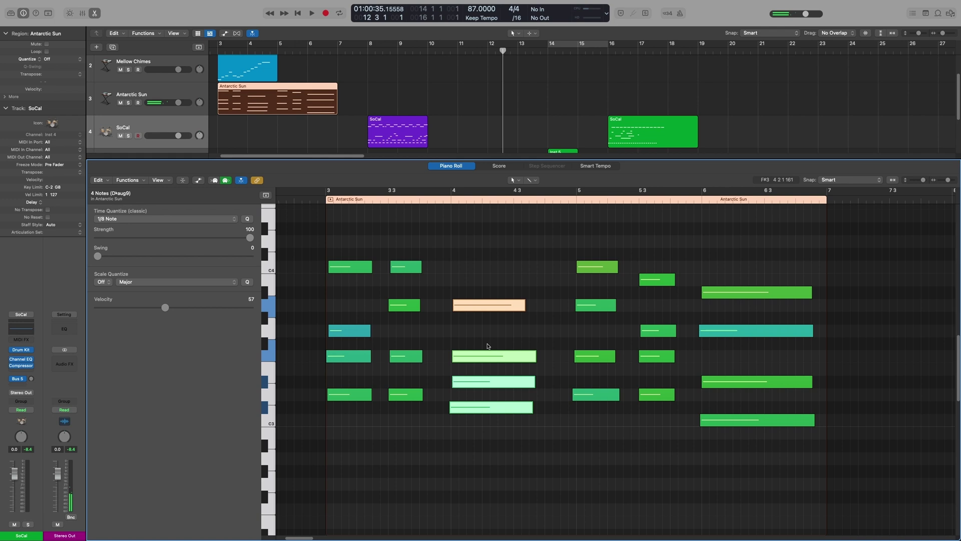
Move the loud bar-4 note down from A3 to G3
click(496, 309)
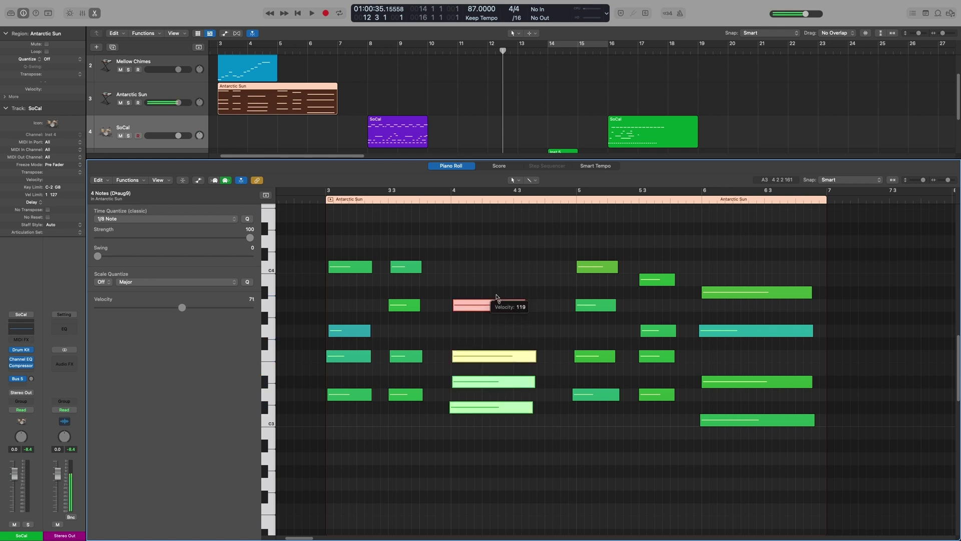
click(539, 284)
click(513, 307)
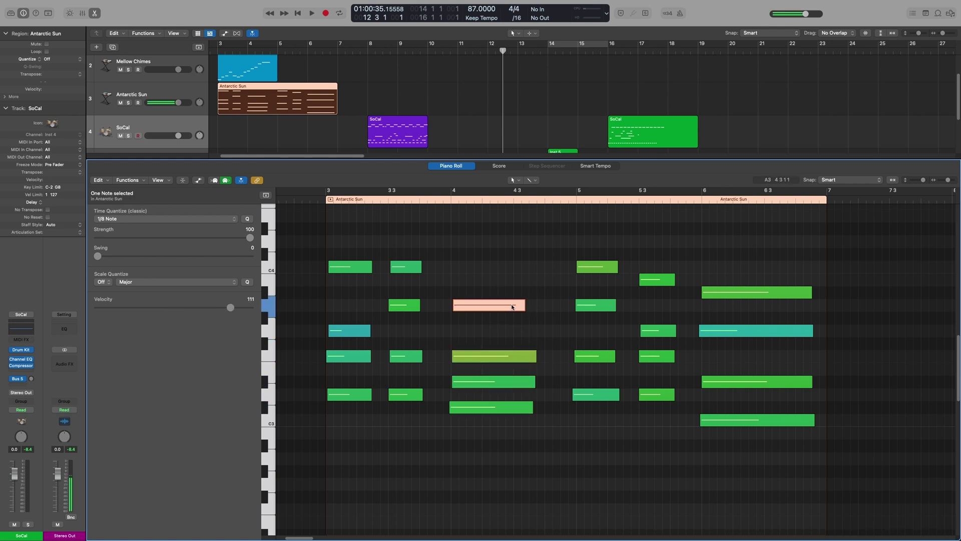
mouse_move(513, 307)
mouse_down()
mouse_move(513, 268)
mouse_move(513, 323)
mouse_move(512, 285)
mouse_move(514, 312)
mouse_up()
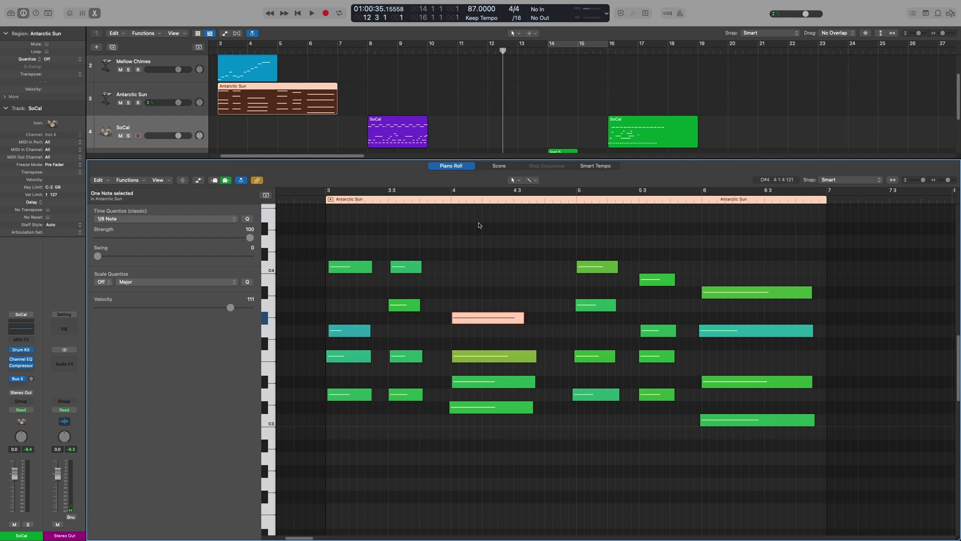
Open the SoCal drum region and stretch its end from bar 10 to about 12 3
scroll(557, 125, down, 2)
scroll(557, 125, down, 2)
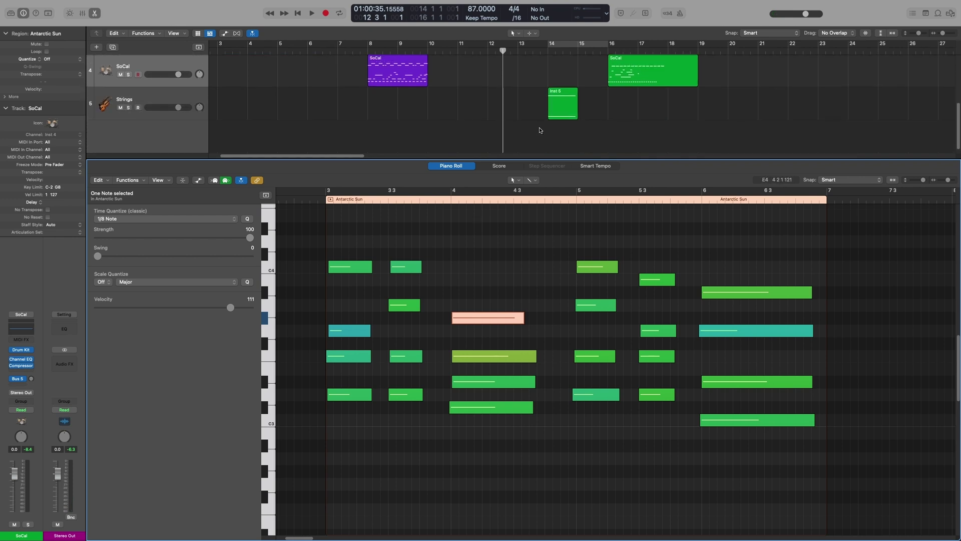
scroll(550, 125, up, 5)
click(401, 141)
scroll(503, 228, down, 1)
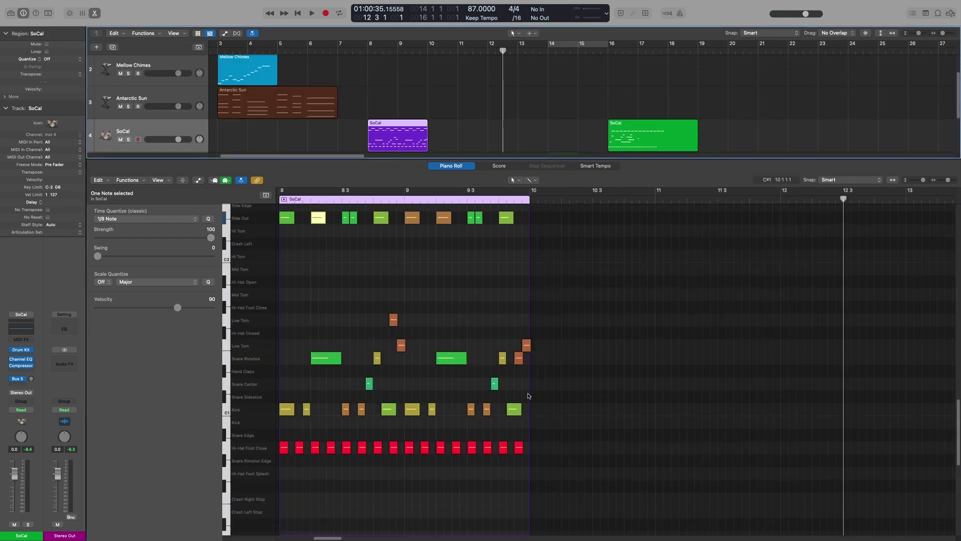
drag(530, 395, 843, 405)
Make the Brush Tool the Piano Roll's secondary tool for the SoCal region
scroll(661, 389, right, 3)
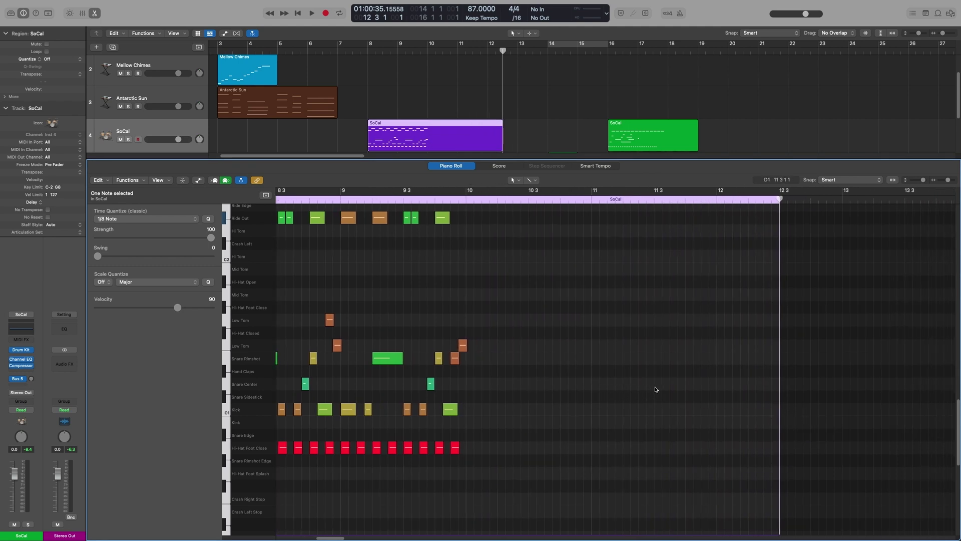
click(531, 182)
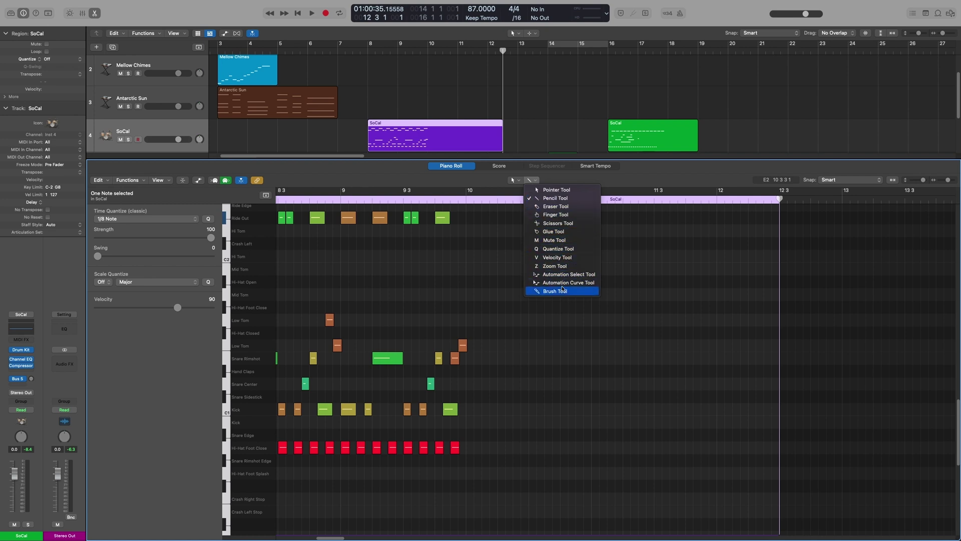
click(562, 290)
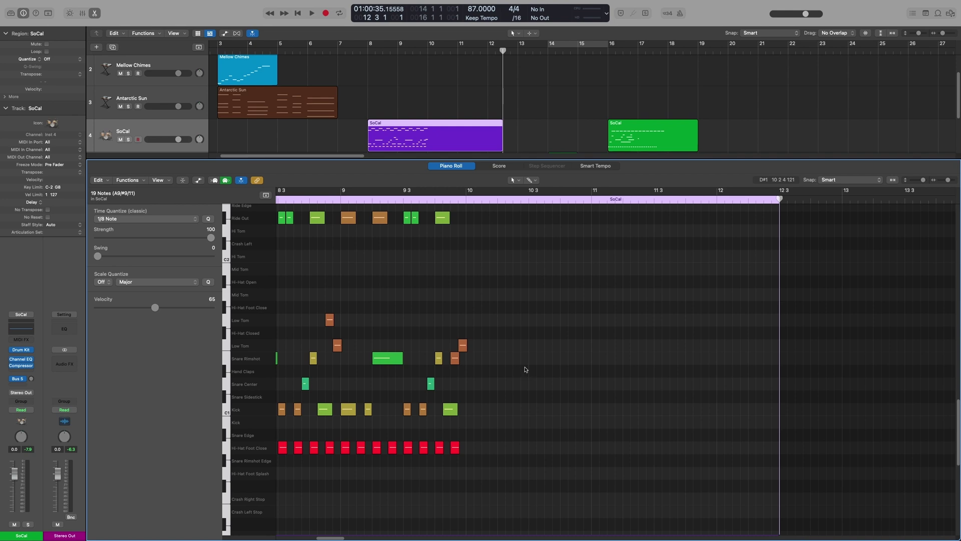
Brush a Low Tom run and add Kick, Snare Center and Hand Claps hits from bar 10
drag(521, 347, 615, 346)
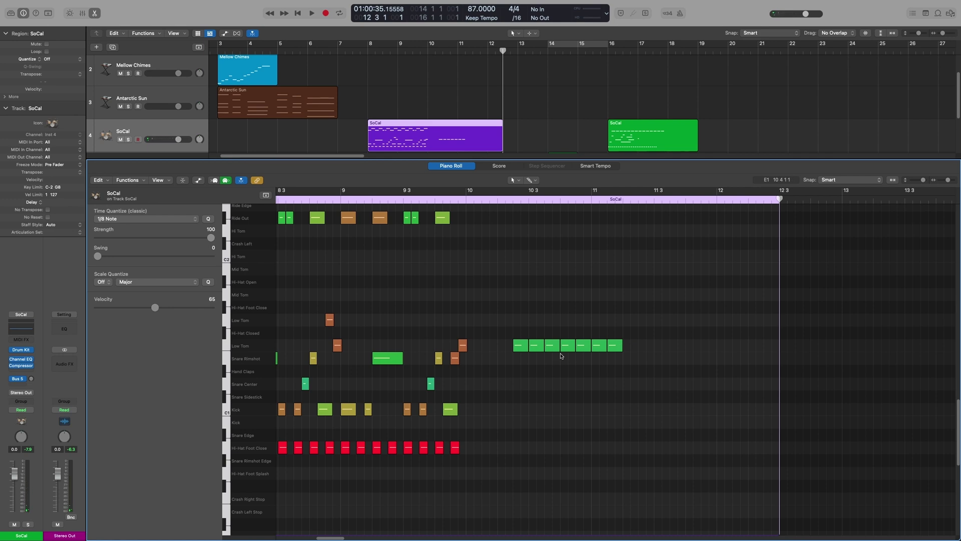
click(493, 409)
click(509, 384)
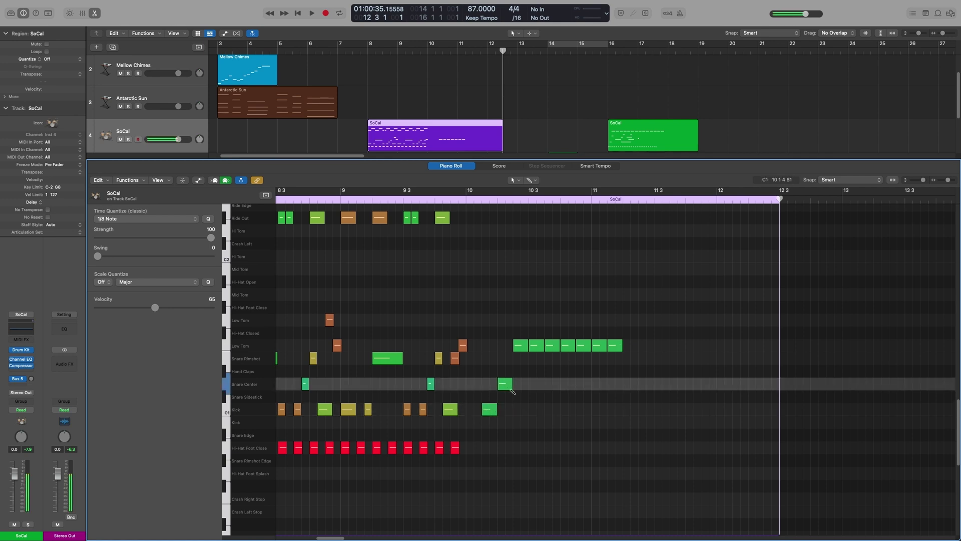
click(524, 371)
click(540, 409)
click(556, 410)
Add further Snare Center and Kick hits and two Snare Rimshot hits toward bar 12
click(574, 383)
click(584, 384)
click(600, 409)
click(616, 409)
click(631, 384)
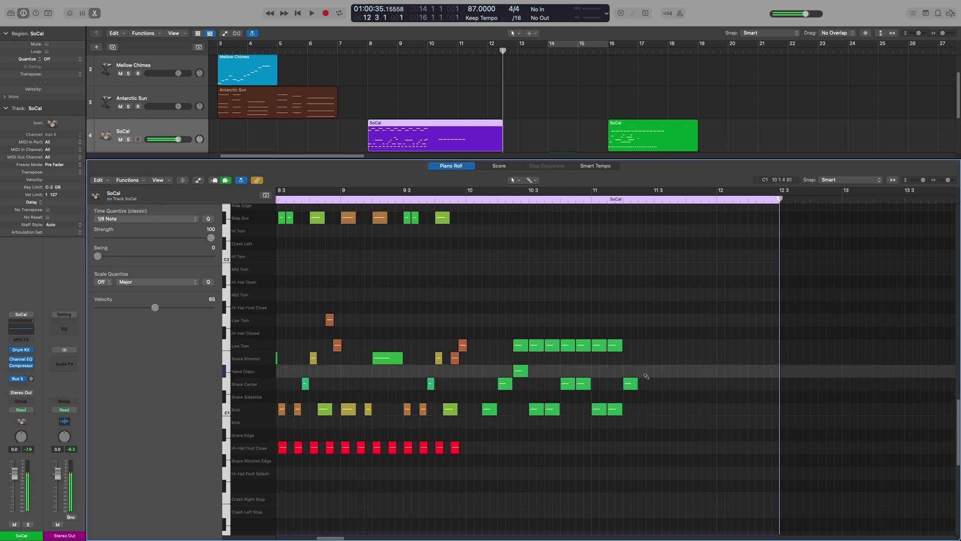
click(647, 358)
click(663, 359)
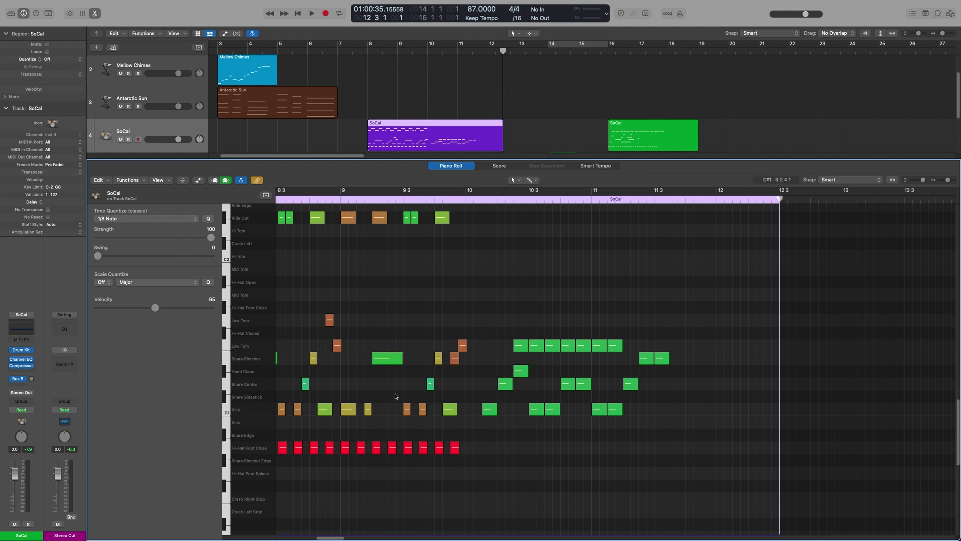
Set time quantize to 1/16 Note, brush a Mid Tom run and a rising staircase, then select them
click(175, 219)
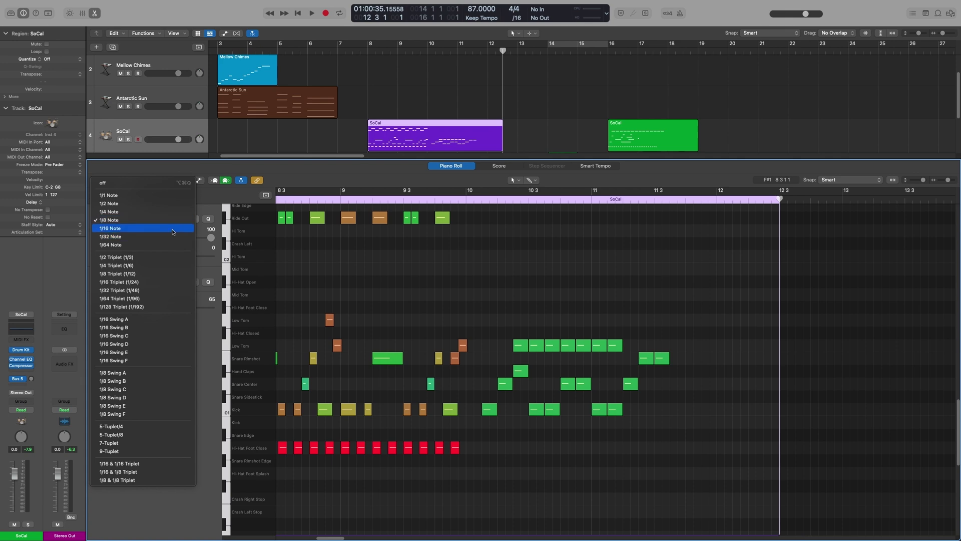
click(176, 226)
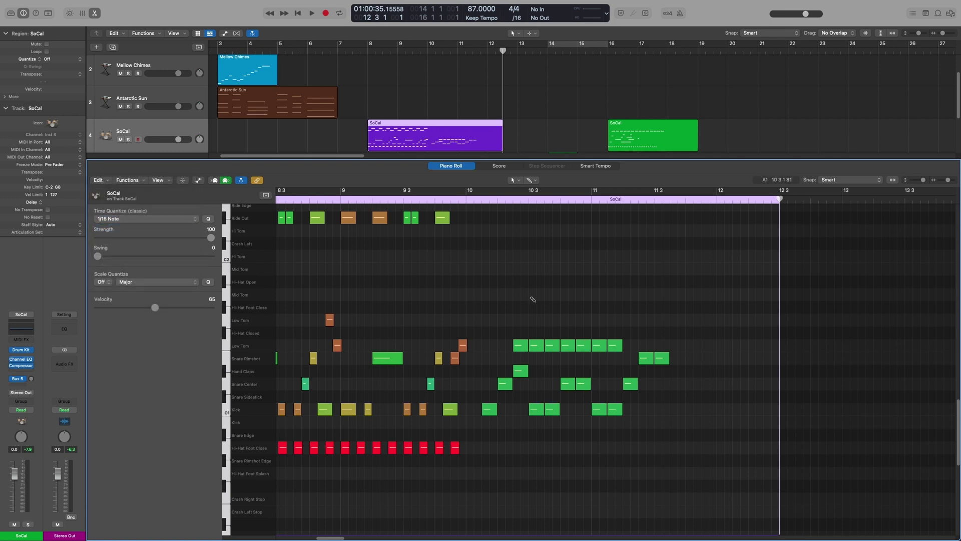
mouse_move(529, 295)
mouse_down()
mouse_move(686, 295)
mouse_move(667, 296)
mouse_up()
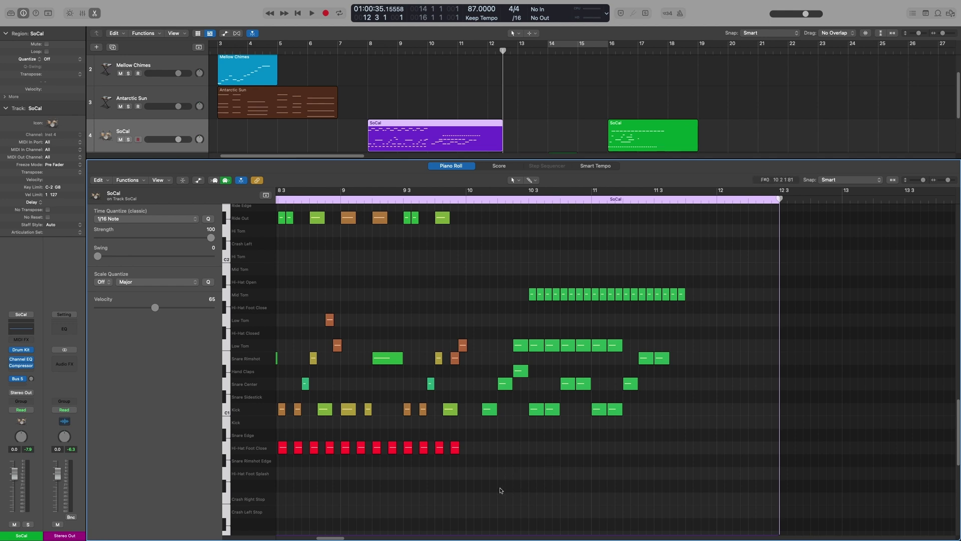
drag(500, 490, 676, 409)
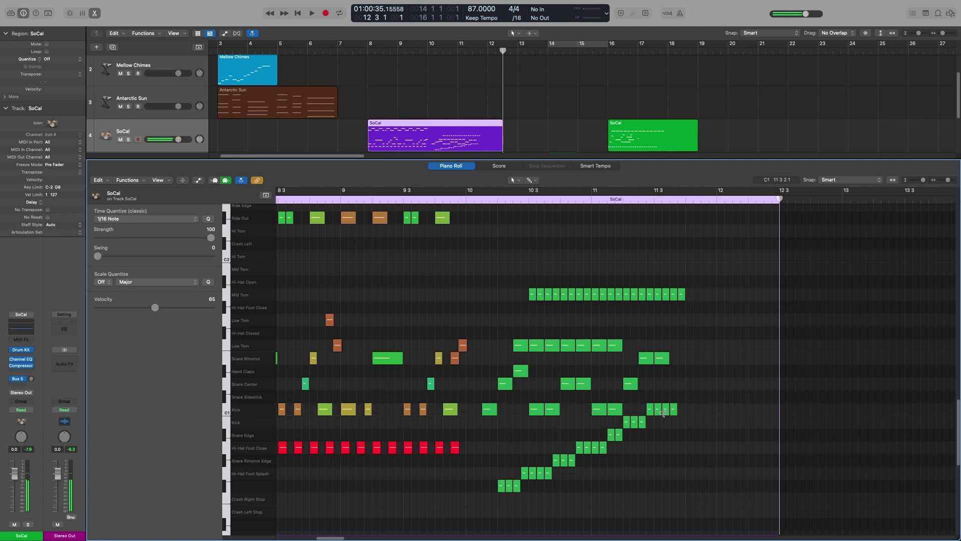
drag(725, 495, 490, 278)
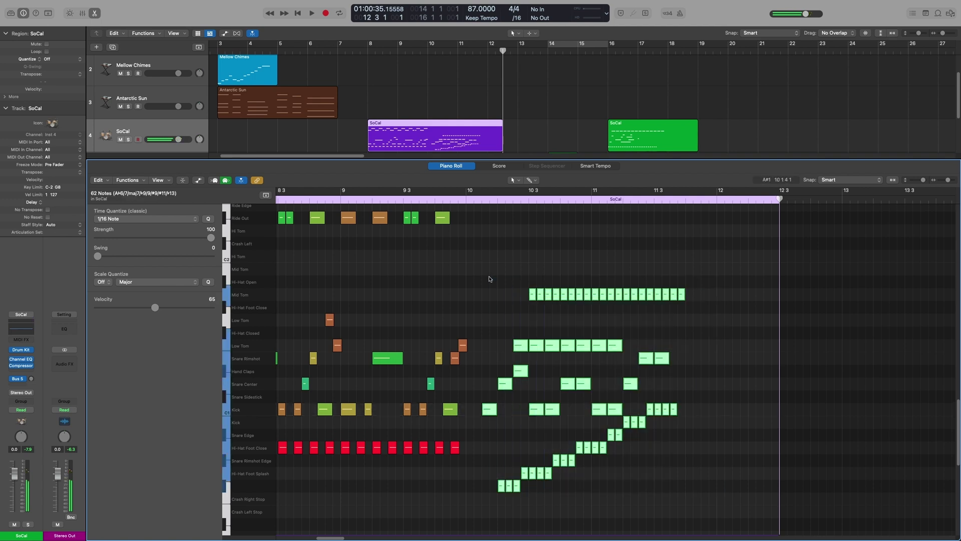
Delete the brushed notes, set Scale Quantize to D and select the Snare Center row
key(Delete)
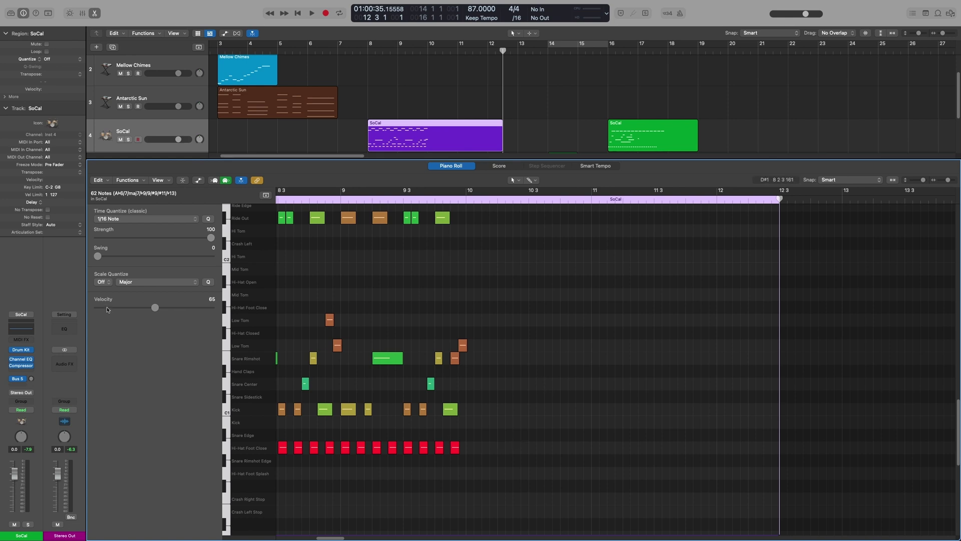
click(103, 282)
click(102, 308)
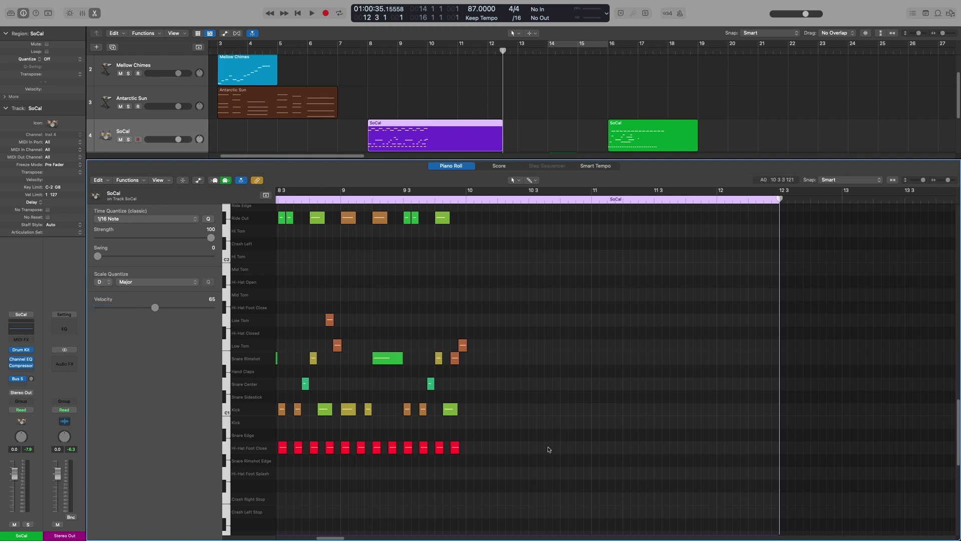
click(228, 385)
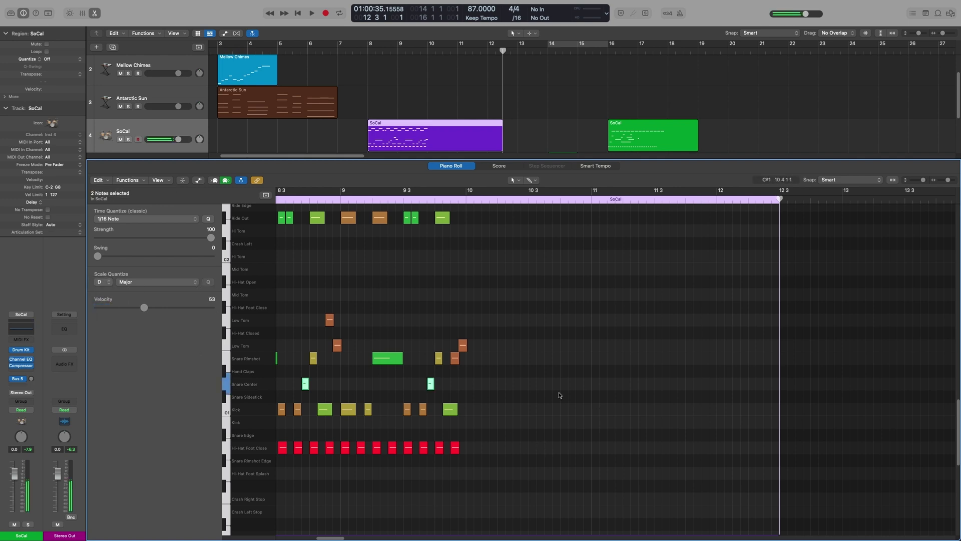
Start the run with Snare Center and Snare Rimshot notes near bar 10 4
click(564, 383)
click(572, 384)
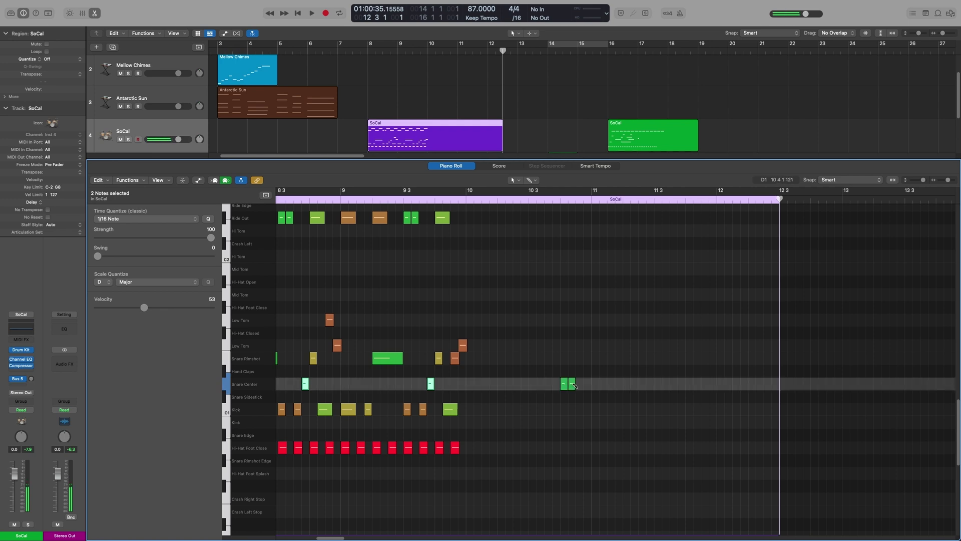
drag(572, 384, 587, 320)
click(579, 359)
click(586, 358)
click(587, 357)
Continue the climb through Low Tom, Mid Tom and Crash Left to Hi Tom, then select the eight notes
click(588, 333)
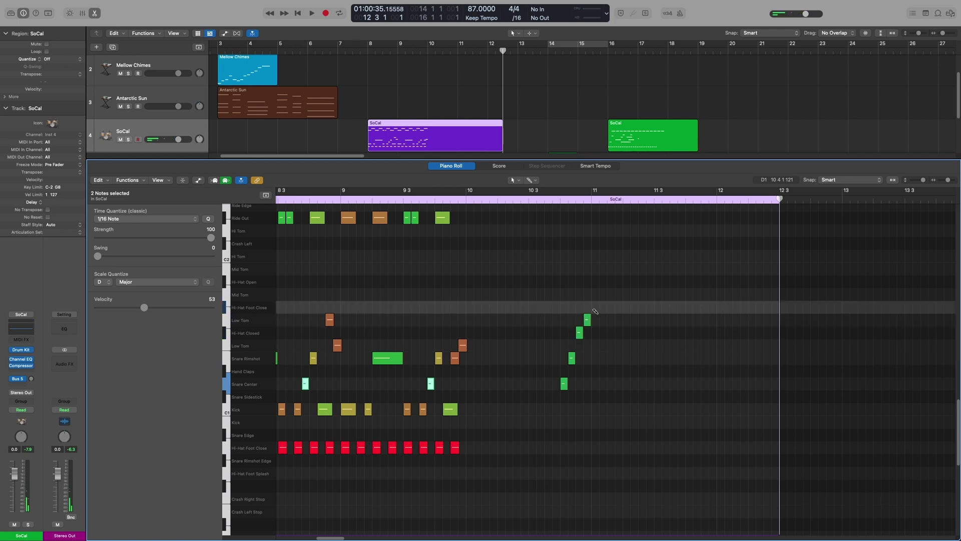
click(595, 308)
drag(596, 309, 606, 273)
click(604, 294)
click(610, 270)
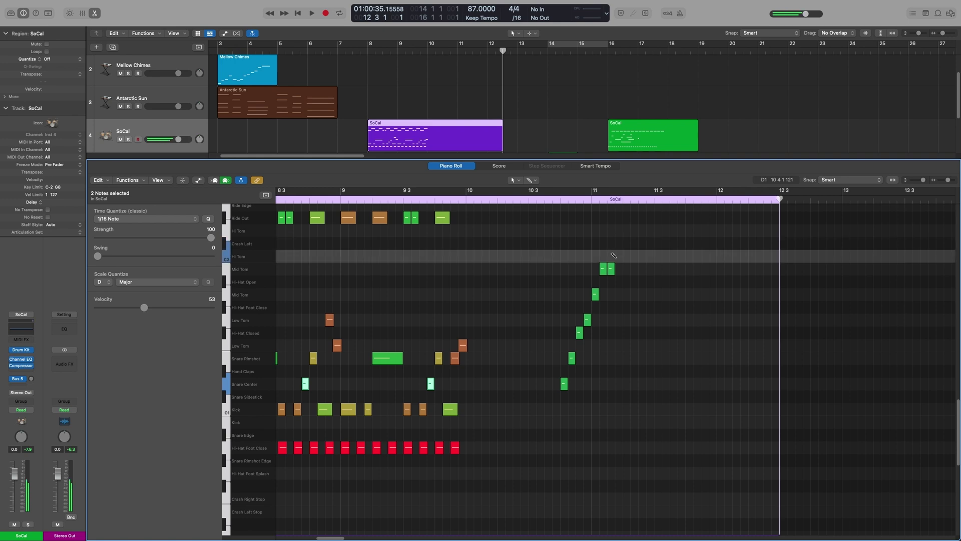
drag(613, 272, 615, 250)
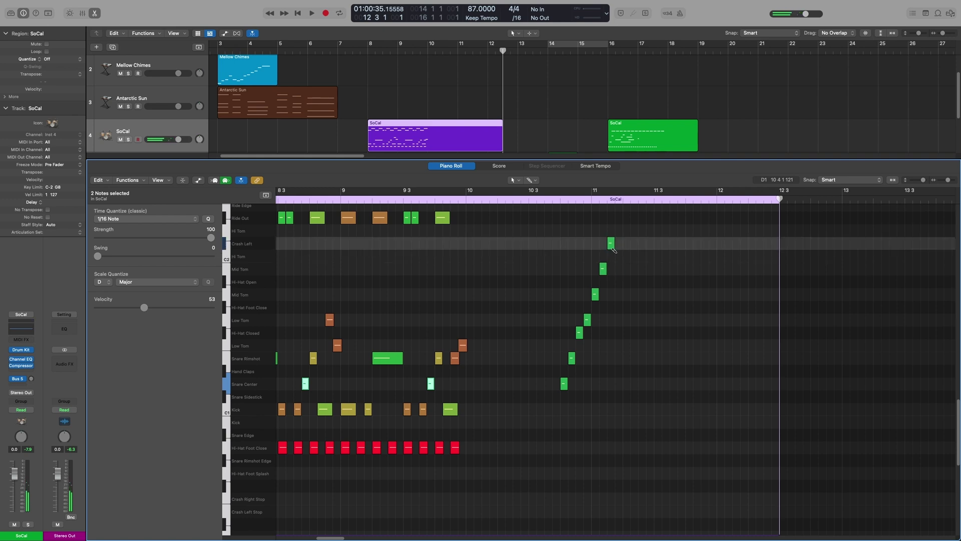
click(618, 231)
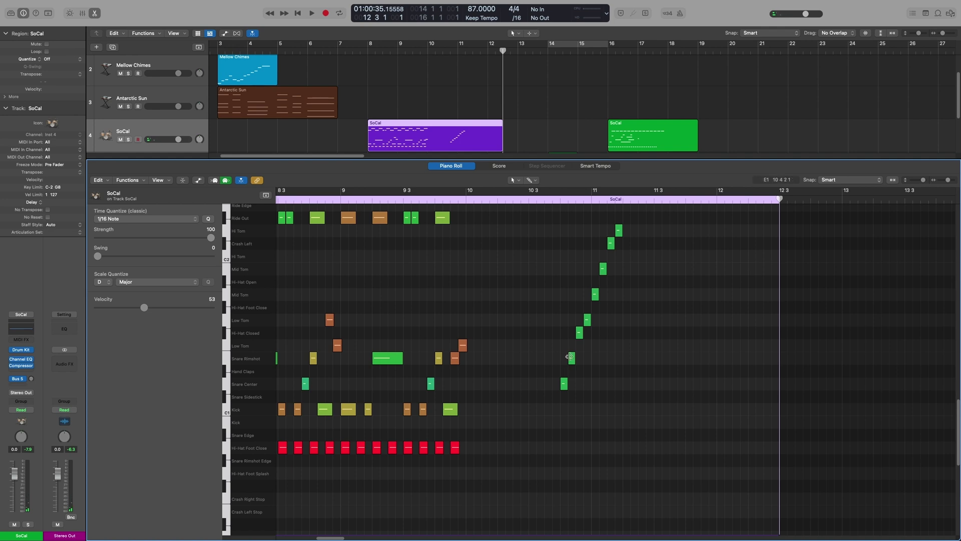
drag(679, 388, 541, 214)
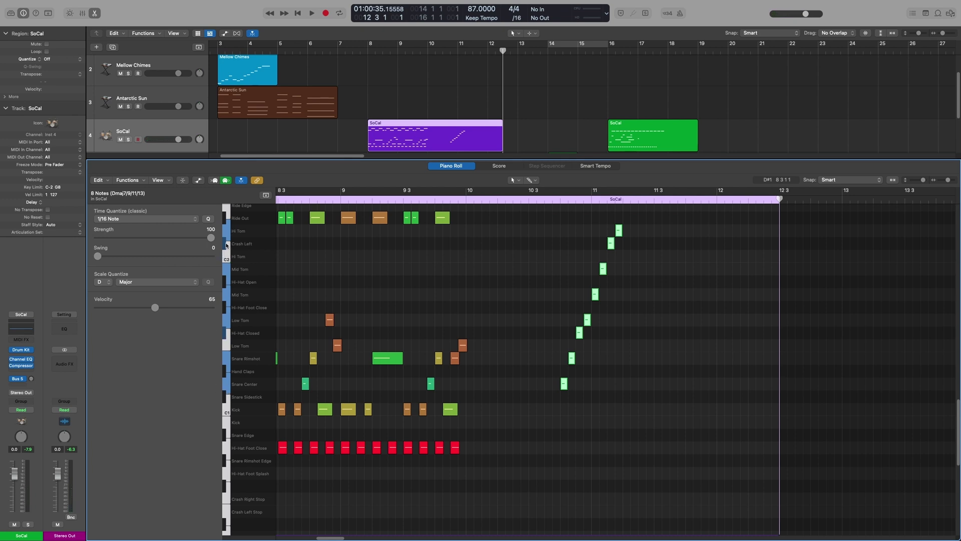
Brush a run of Snare Sidestick notes starting at bar 10
click(593, 429)
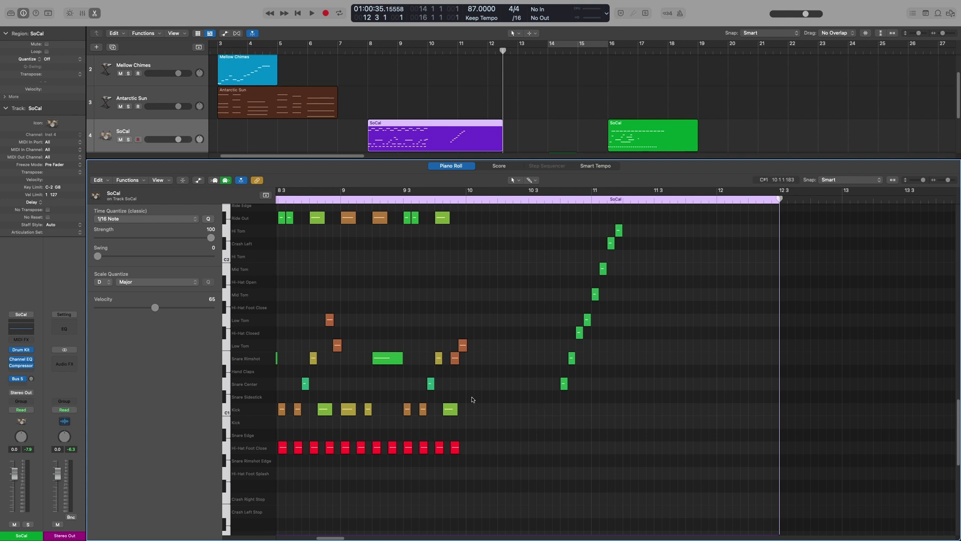
click(471, 398)
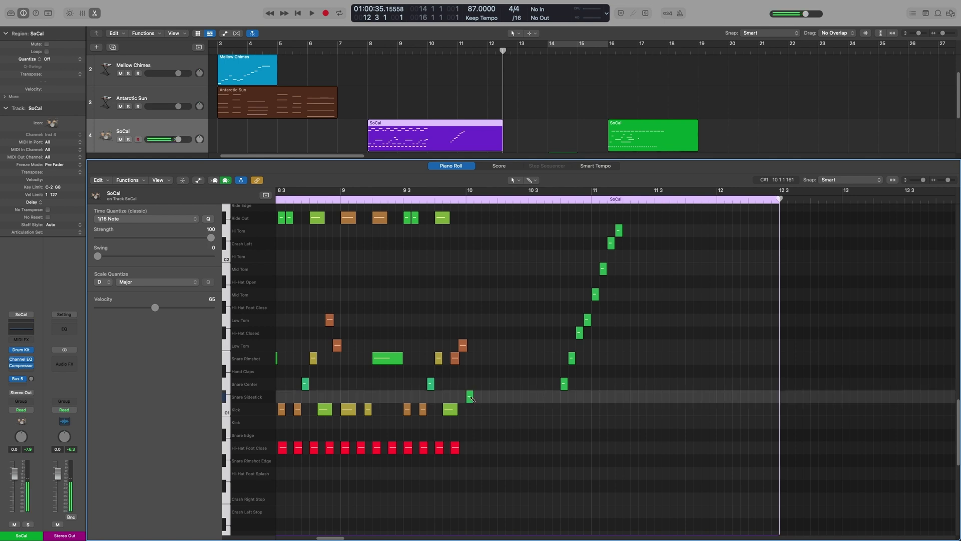
drag(472, 397, 534, 399)
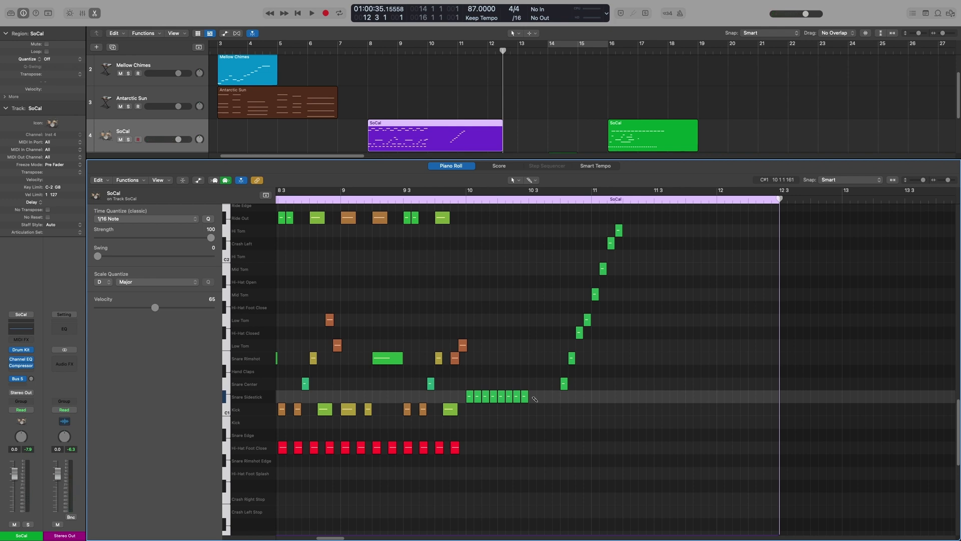
drag(535, 399, 533, 398)
click(532, 398)
Add three more notes, adjust the final velocities, and select the Sidestick run and tom notes
click(540, 397)
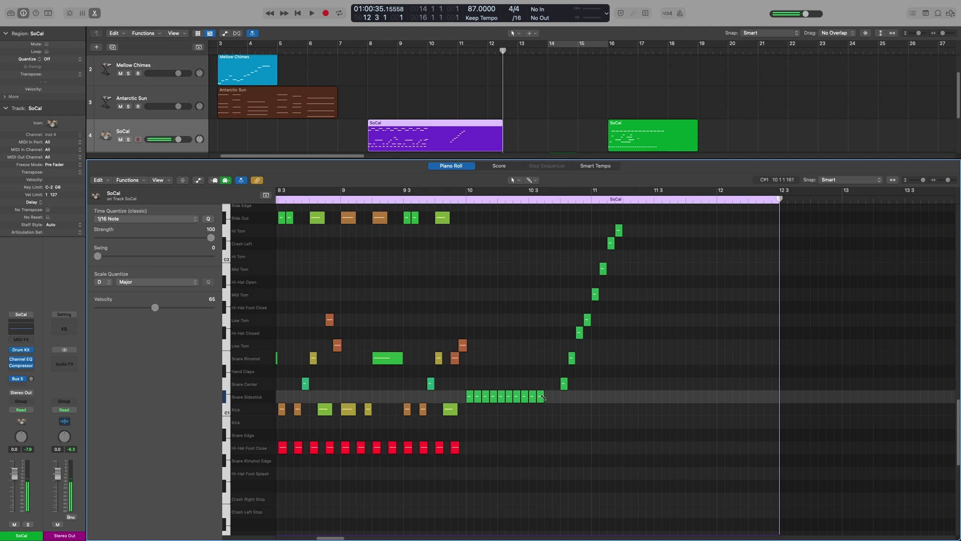
click(548, 397)
click(556, 396)
drag(559, 350, 567, 335)
drag(569, 397, 567, 409)
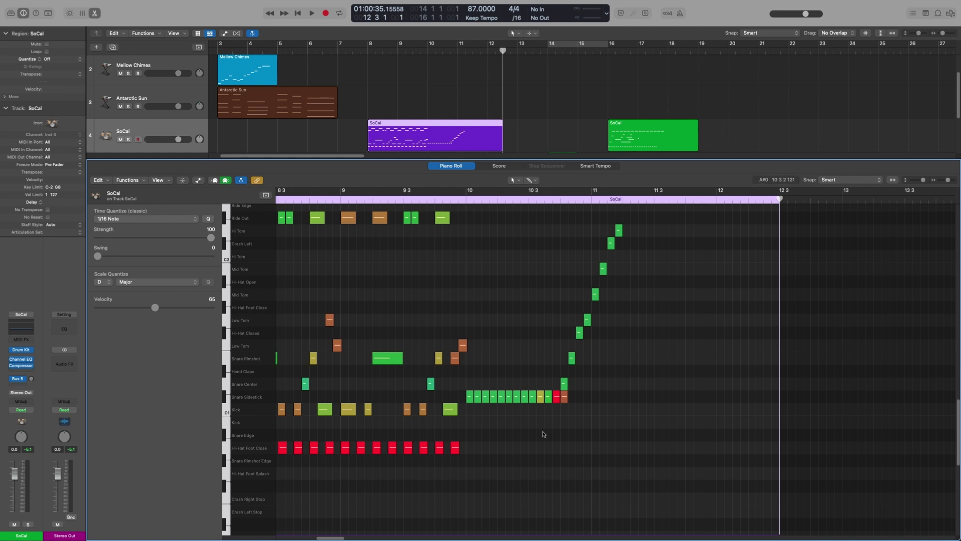
drag(586, 426, 479, 388)
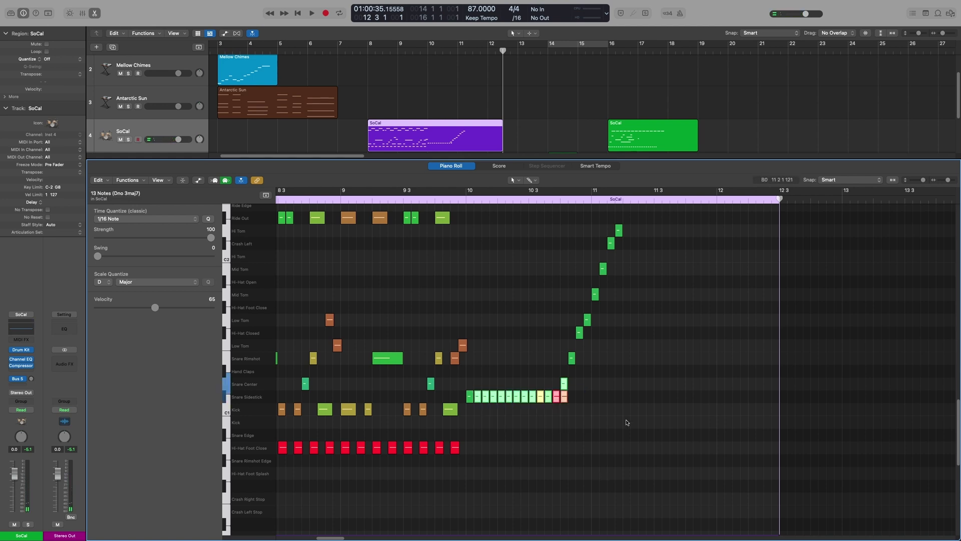
drag(639, 225, 470, 410)
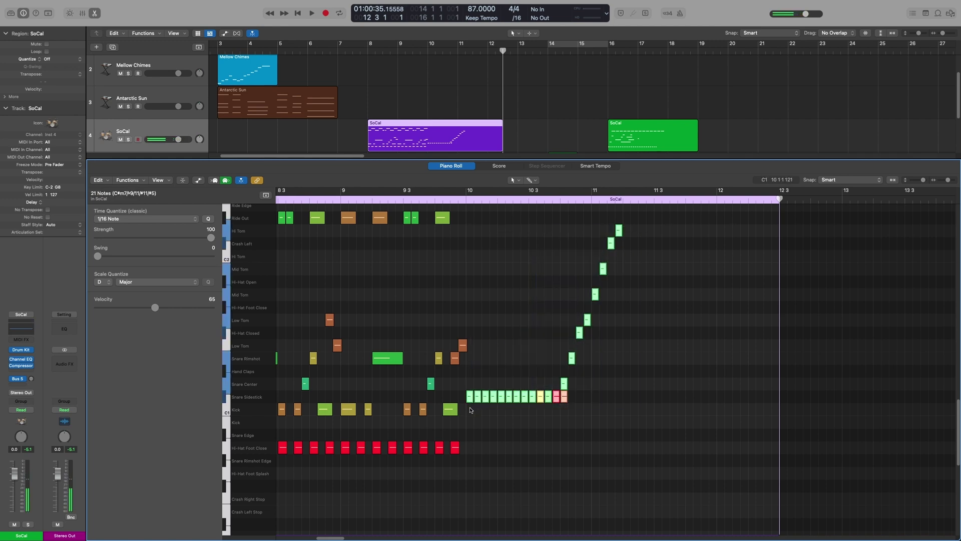
Delete the selected notes and turn Scale Quantize off
key(Delete)
click(101, 282)
click(104, 262)
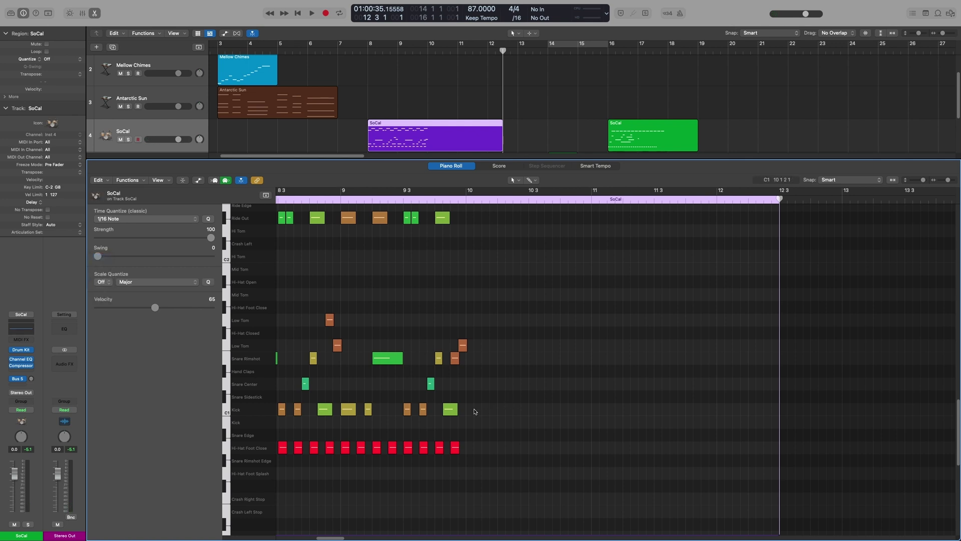
Draw a zigzag of notes from Kick up to Snare Rimshot and back, starting near bar 10
click(471, 410)
click(477, 397)
click(486, 384)
click(494, 371)
click(501, 358)
click(509, 371)
click(516, 384)
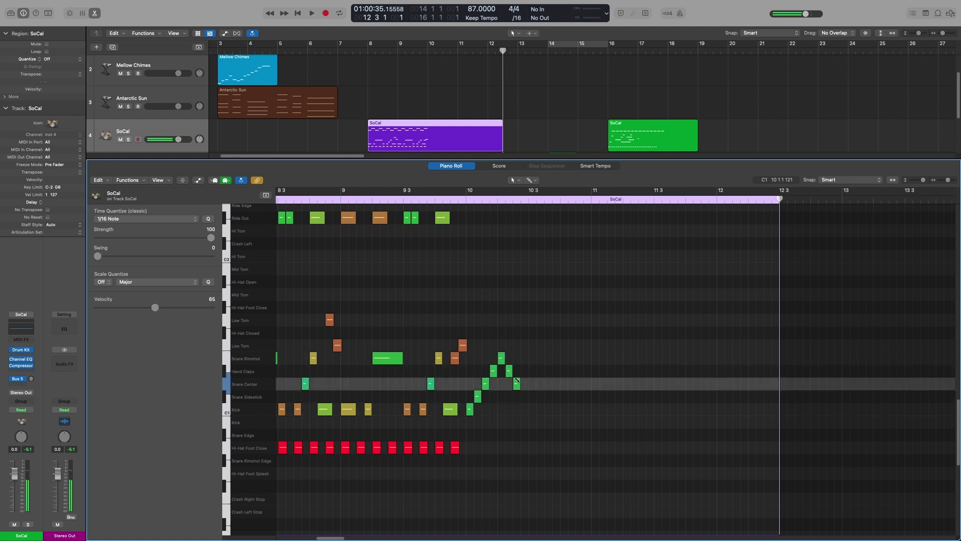
click(525, 396)
click(532, 410)
click(548, 384)
drag(548, 386, 548, 372)
click(555, 358)
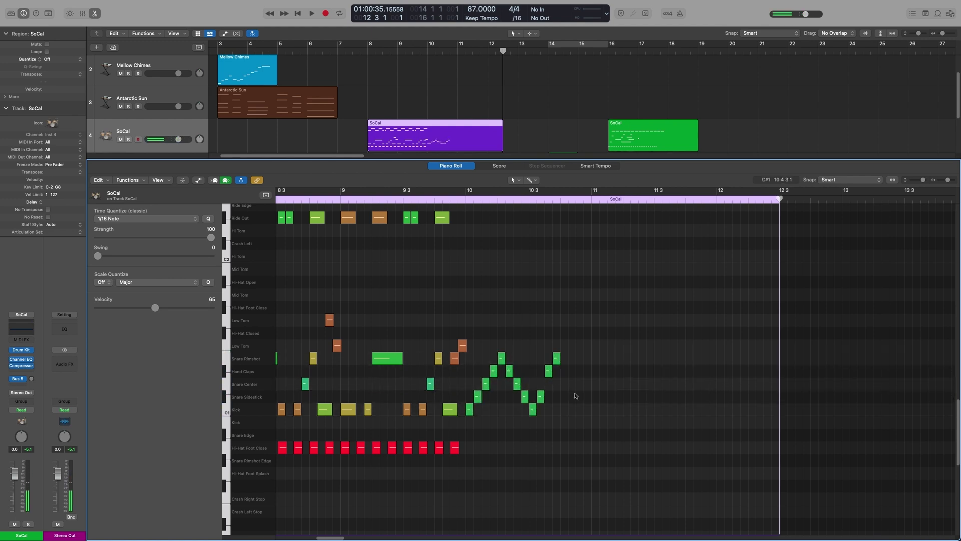
Define the zigzag as the brush pattern and paint it across the lower and upper tom rows
drag(576, 336, 468, 429)
drag(595, 325, 468, 425)
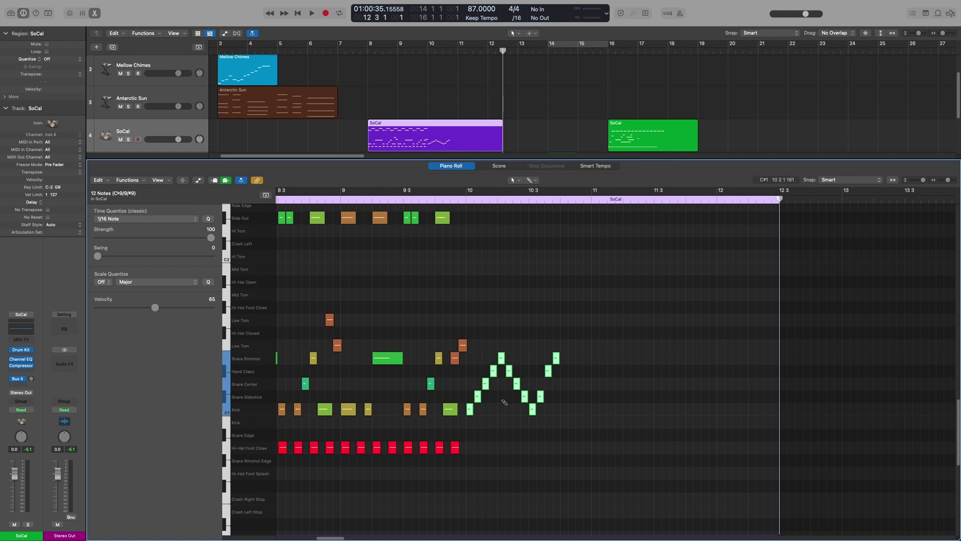
right_click(502, 398)
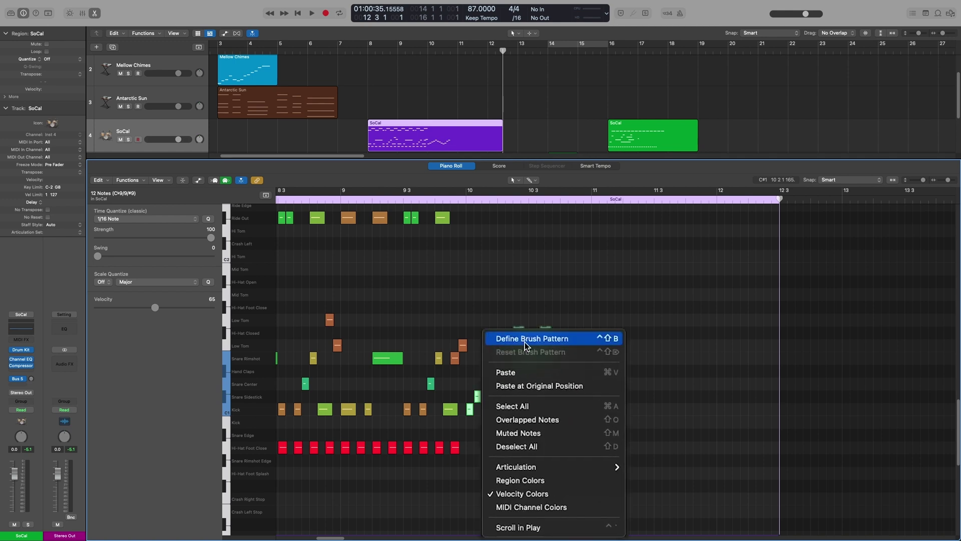
click(561, 339)
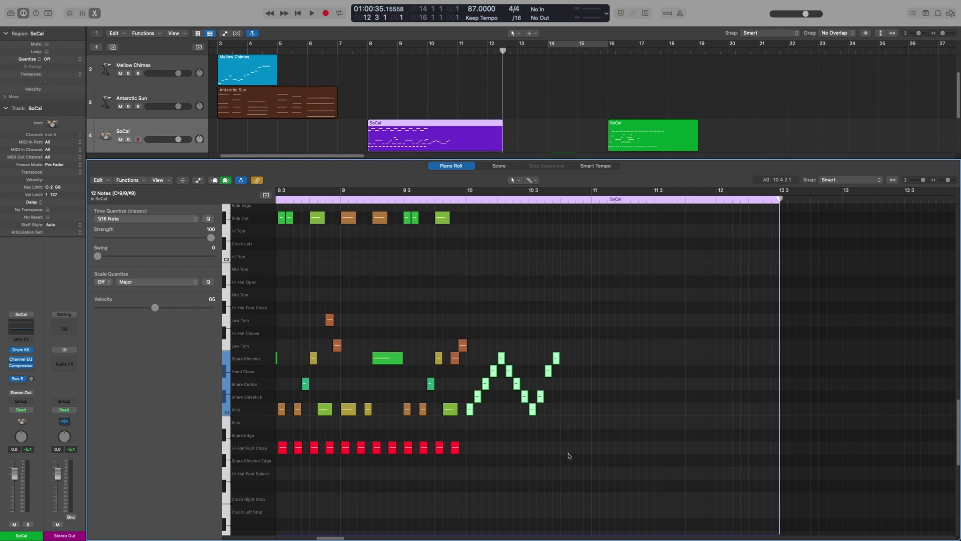
mouse_move(571, 448)
mouse_down()
mouse_move(580, 435)
mouse_move(715, 447)
mouse_move(721, 435)
mouse_up()
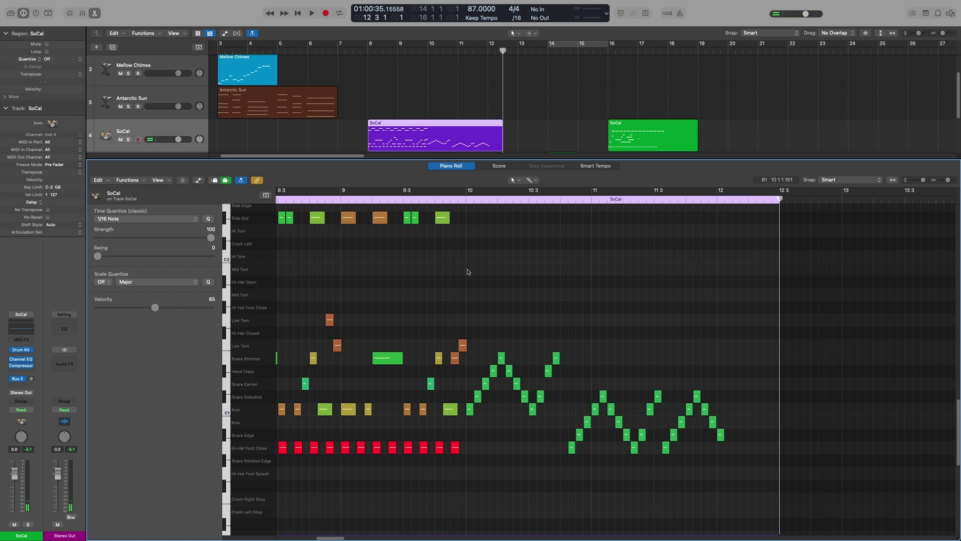
drag(470, 270, 620, 270)
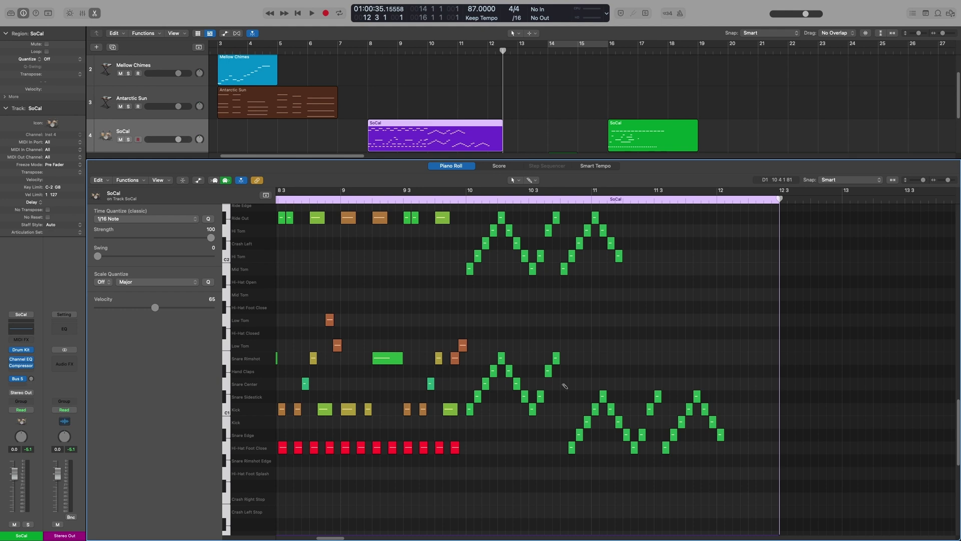
Reset the brush pattern, then brush straight Hi-Hat Foot Close and Hi-Hat Open runs after bar 11
right_click(566, 372)
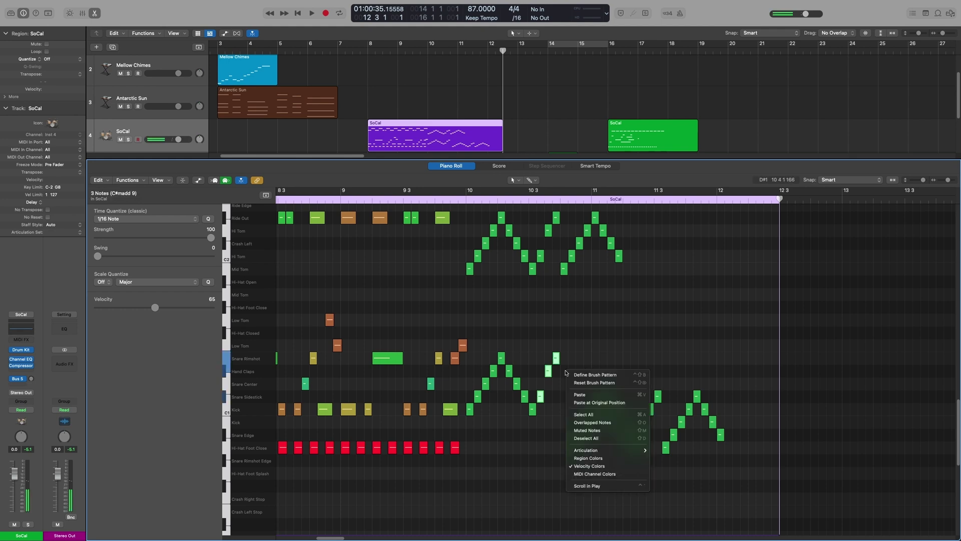
click(611, 384)
drag(603, 308, 701, 313)
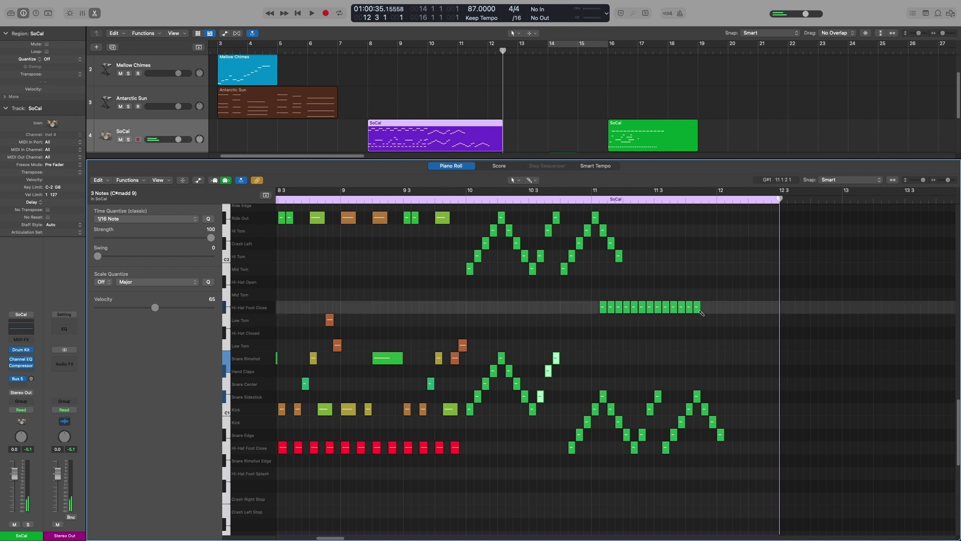
drag(642, 282, 713, 282)
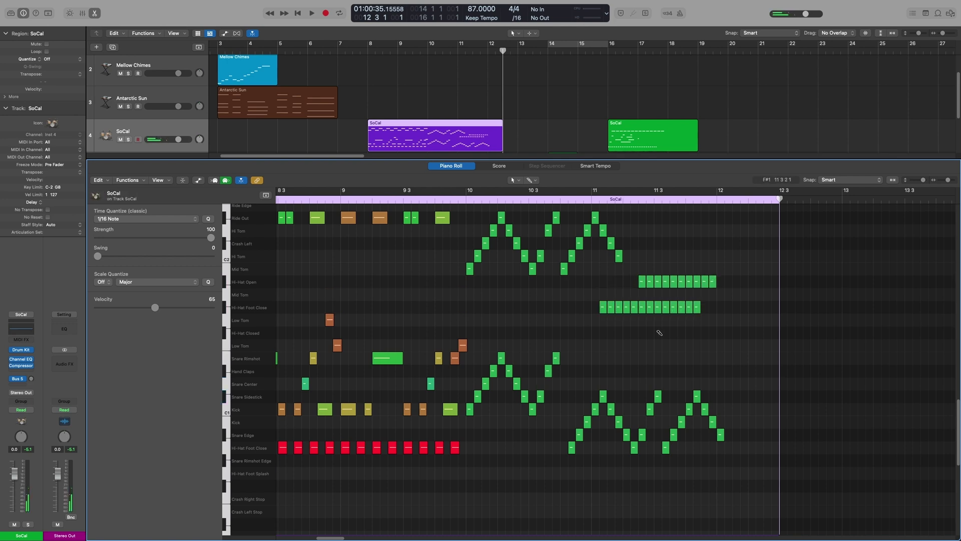